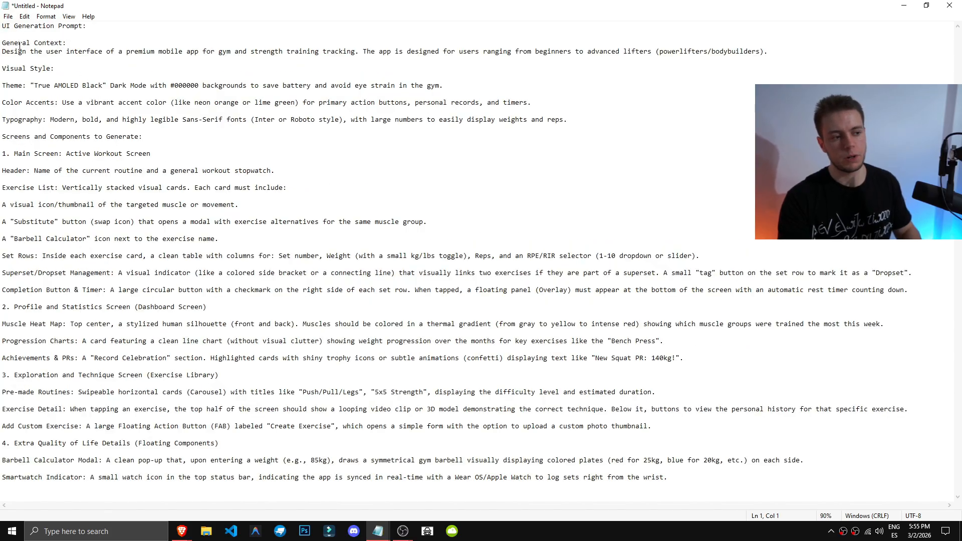
# Review the UI generation prompt, going over its general context and the headings of its numbered screen sections.
pyautogui.moveTo(2, 51); pyautogui.dragTo(588, 58)
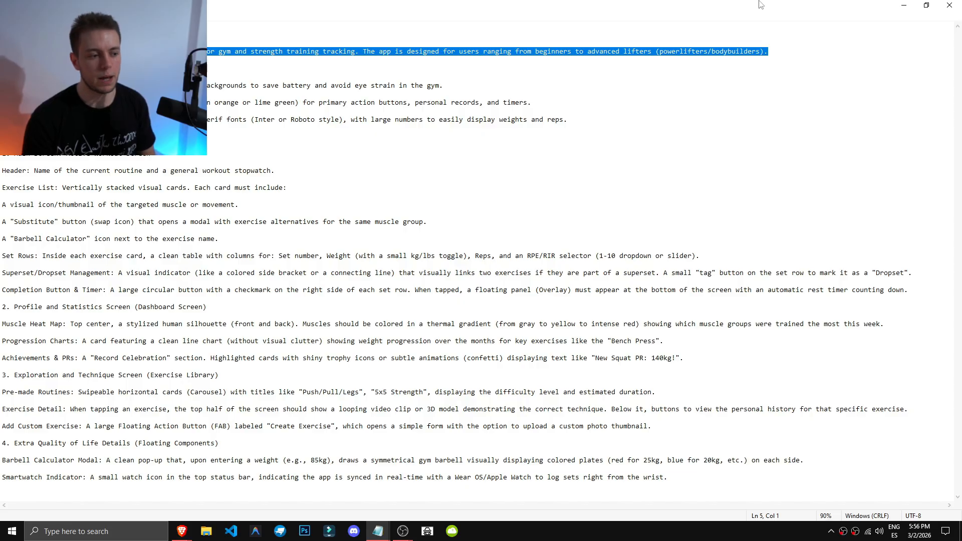
pyautogui.moveTo(11, 307); pyautogui.dragTo(206, 310)
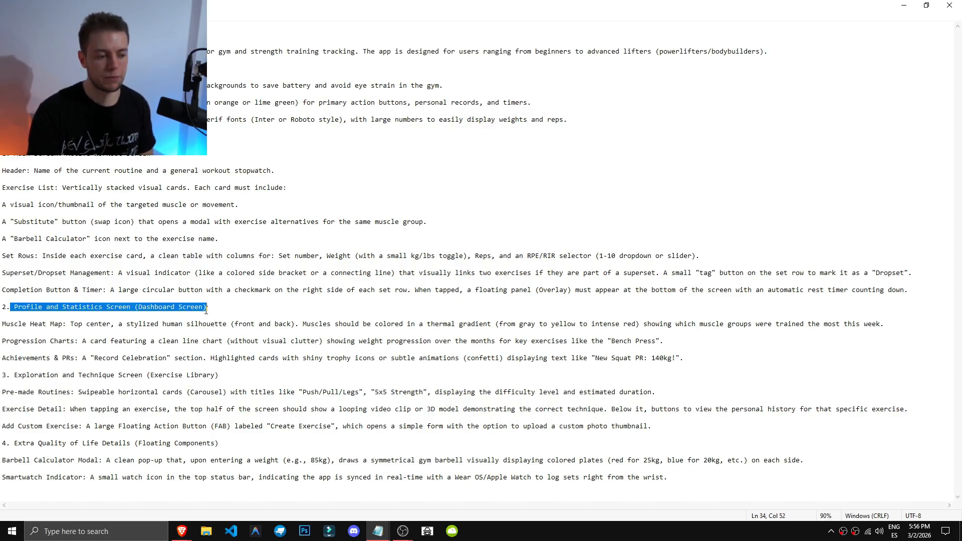
pyautogui.moveTo(219, 375); pyautogui.dragTo(25, 375)
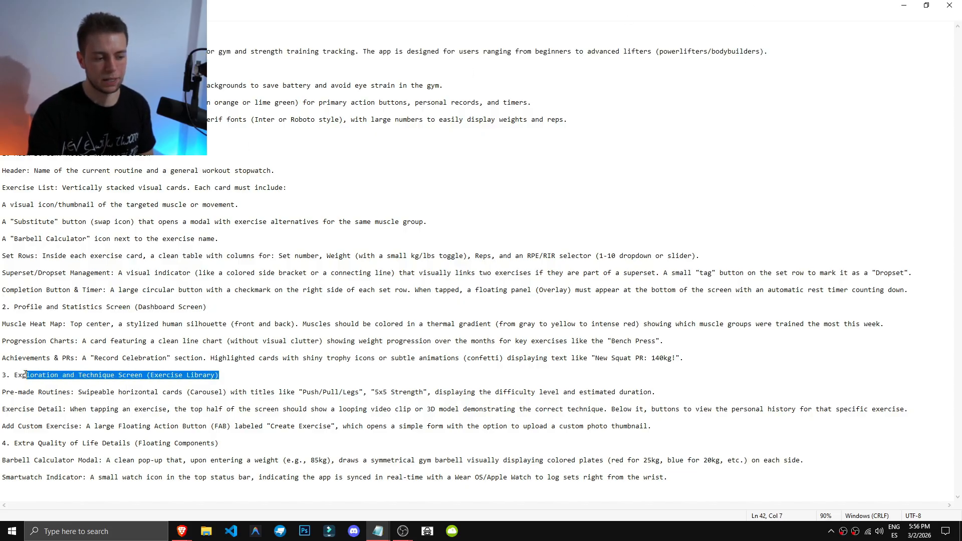
pyautogui.moveTo(11, 444); pyautogui.dragTo(278, 438)
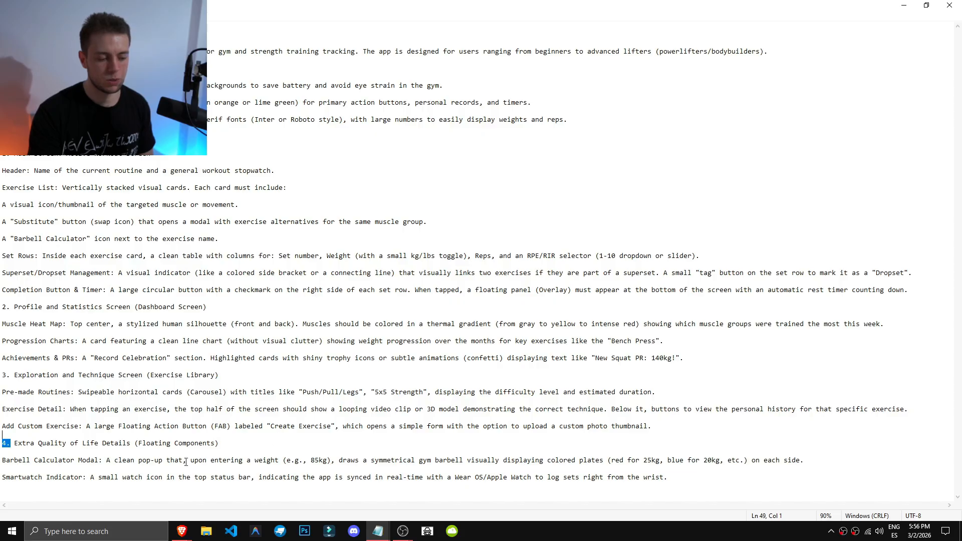
# Copy the entire UI generation prompt and close the note without saving it.
pyautogui.hotkey('ctrl', 'a')
pyautogui.hotkey('ctrl', 'c')
pyautogui.click(950, 5)
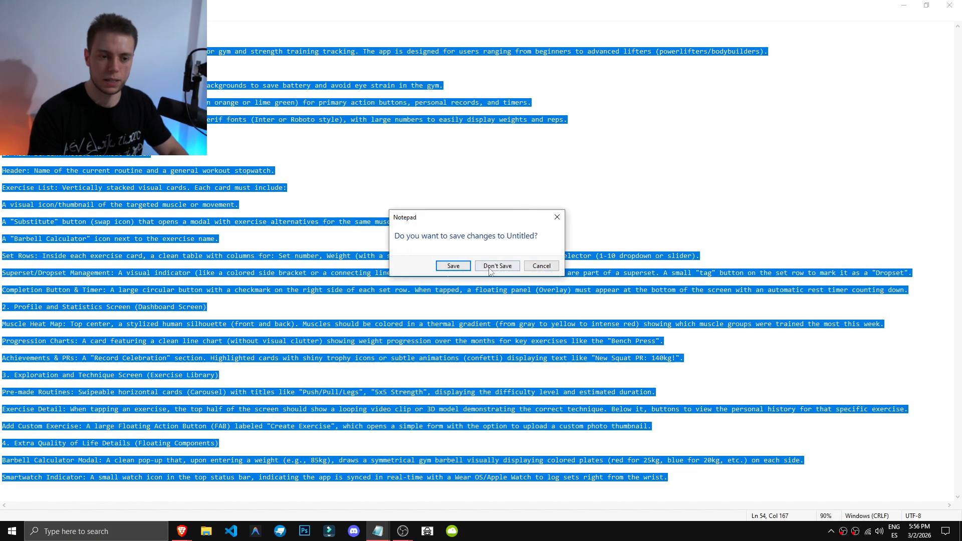
pyautogui.click(495, 264)
# Paste the copied prompt into Stitch's design box set to App and check that the Thinking with 3 Pro model is selected.
pyautogui.hotkey('ctrl', 'v')
pyautogui.scroll(15, 652, 251)
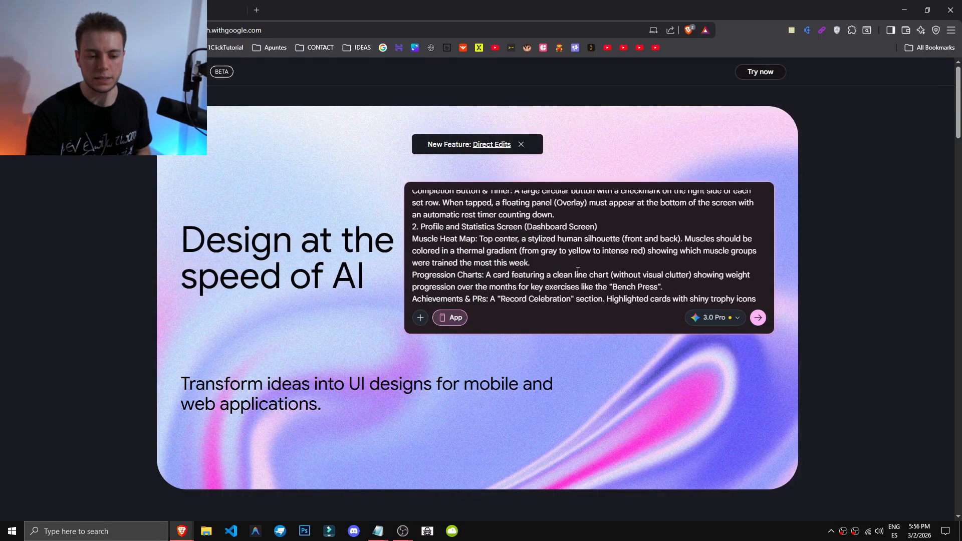
pyautogui.hotkey('ctrl', 'a')
pyautogui.scroll(-1, 585, 264)
pyautogui.click(732, 321)
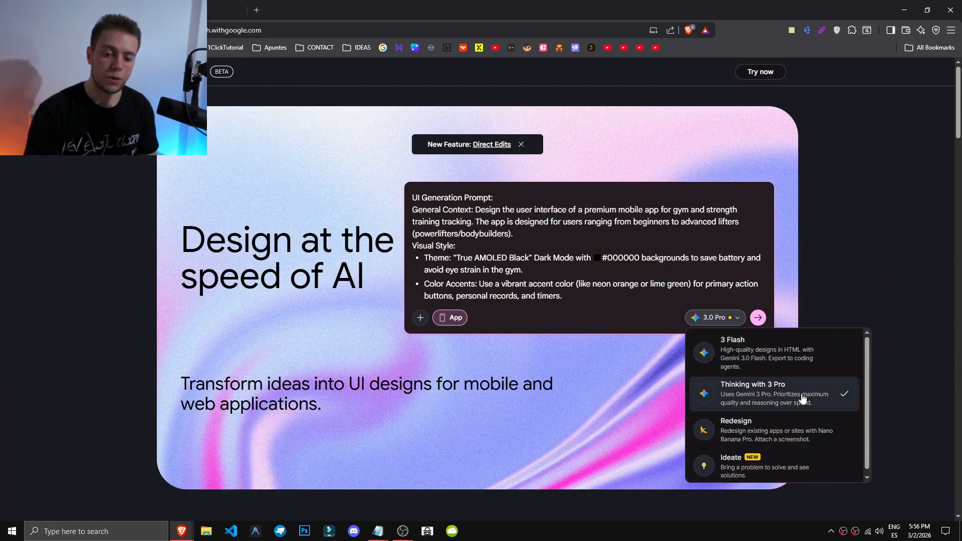
pyautogui.click(874, 277)
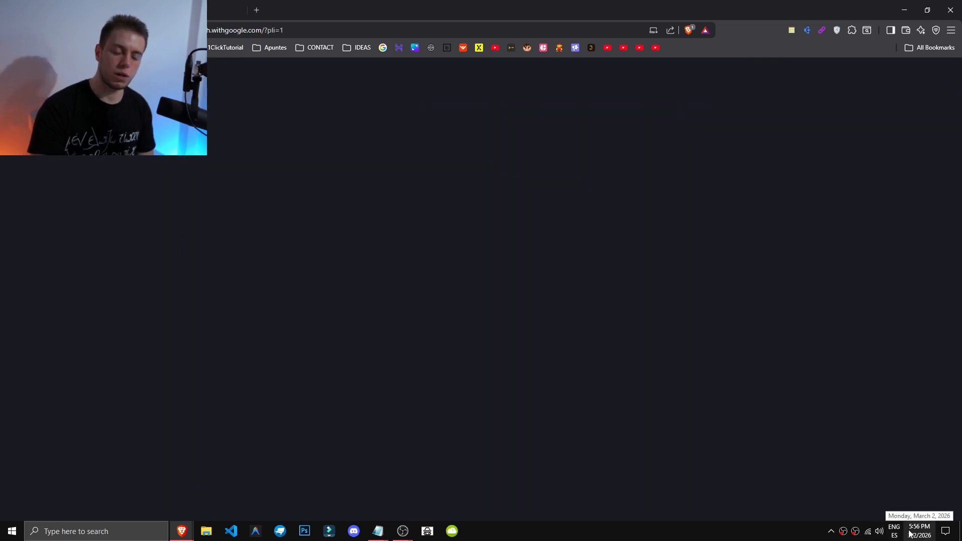
# Generate a new Aplicación design from the gym app prompt using 3.0 Pro and look over the submitted prompt.
pyautogui.click(439, 347)
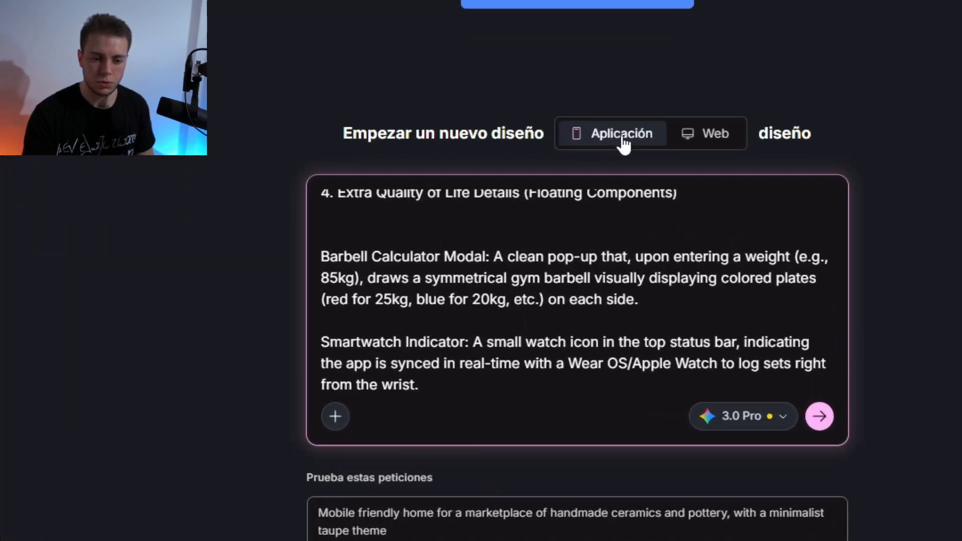
pyautogui.click(906, 476)
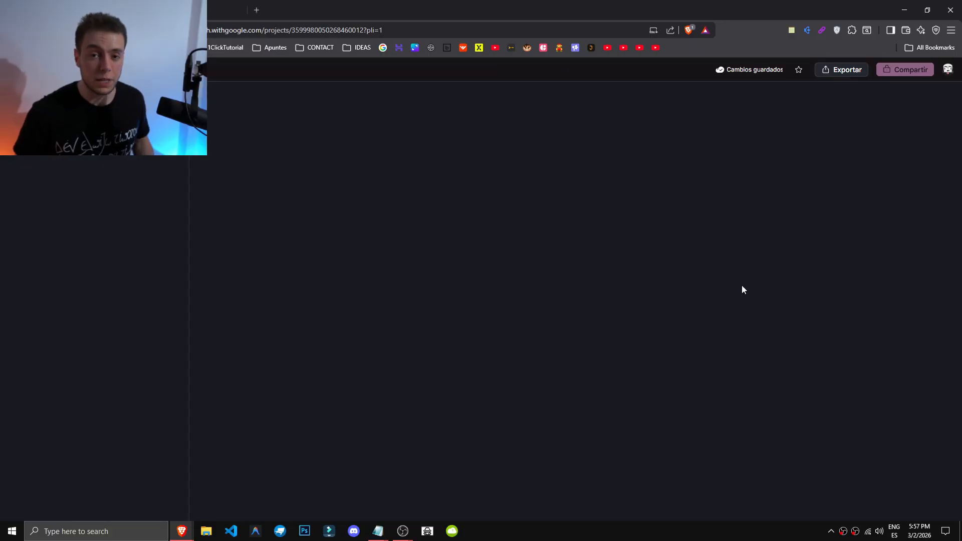
pyautogui.scroll(10, 83, 401)
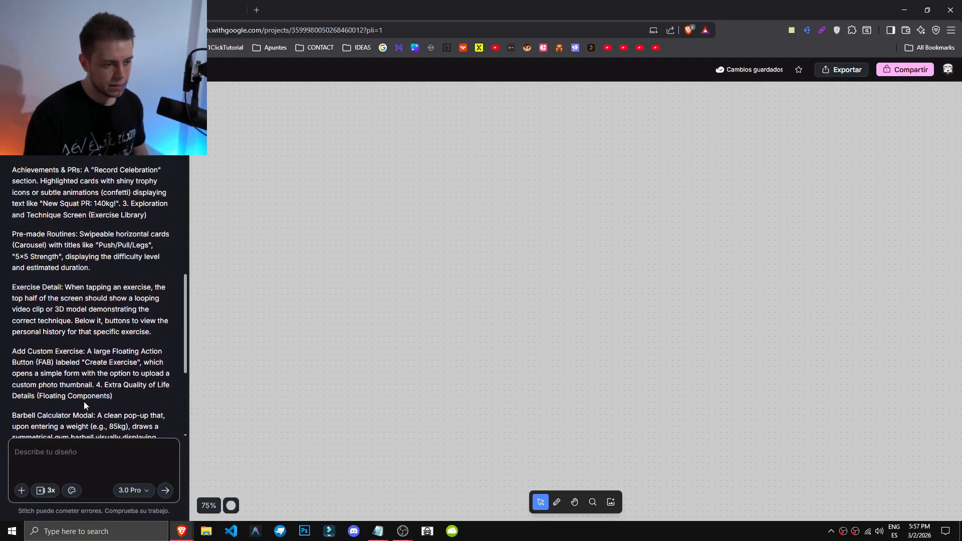
pyautogui.scroll(-10, 85, 397)
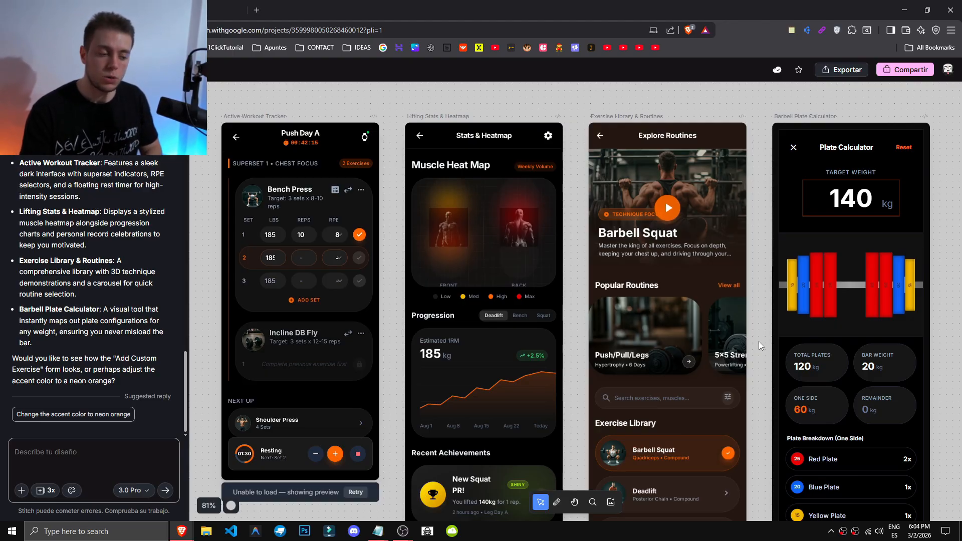
# Examine the generated screens, focusing on the Active Workout Tracker and the Lifting Stats & Heatmap designs.
pyautogui.scroll(-6, 759, 341)
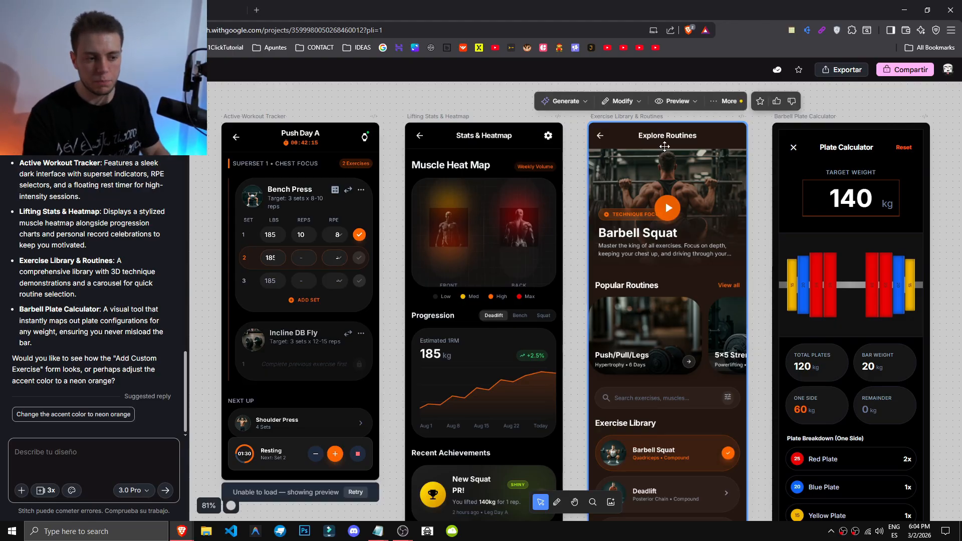
pyautogui.scroll(3, 888, 296)
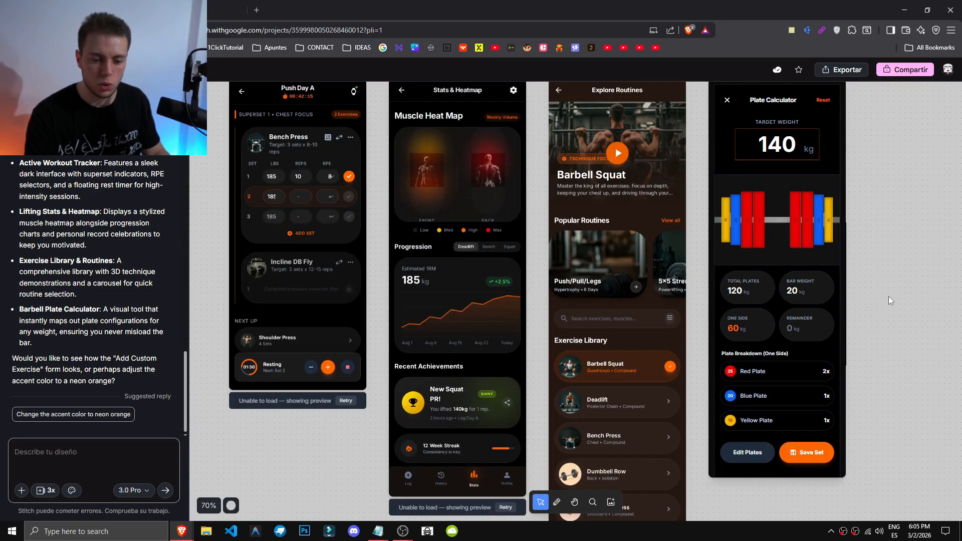
pyautogui.scroll(3, 600, 302)
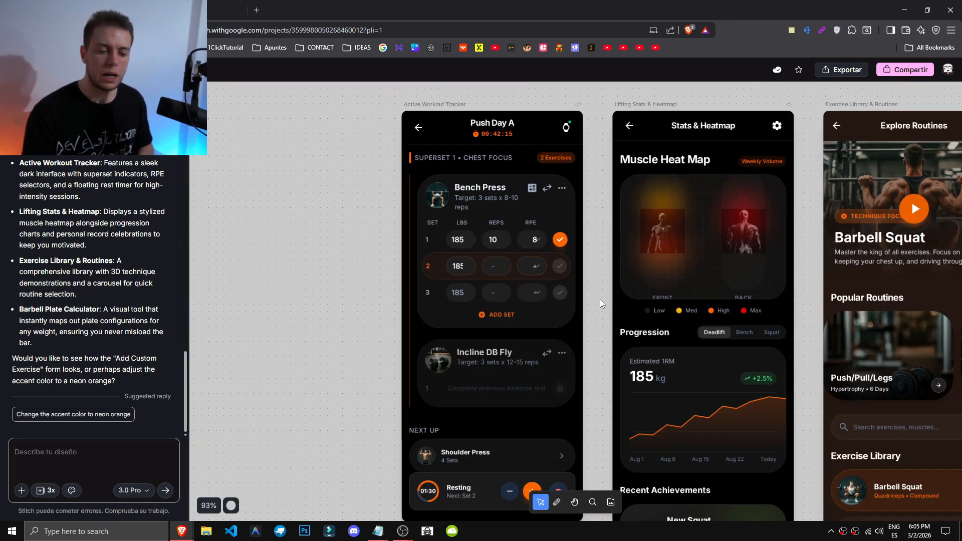
pyautogui.click(564, 279)
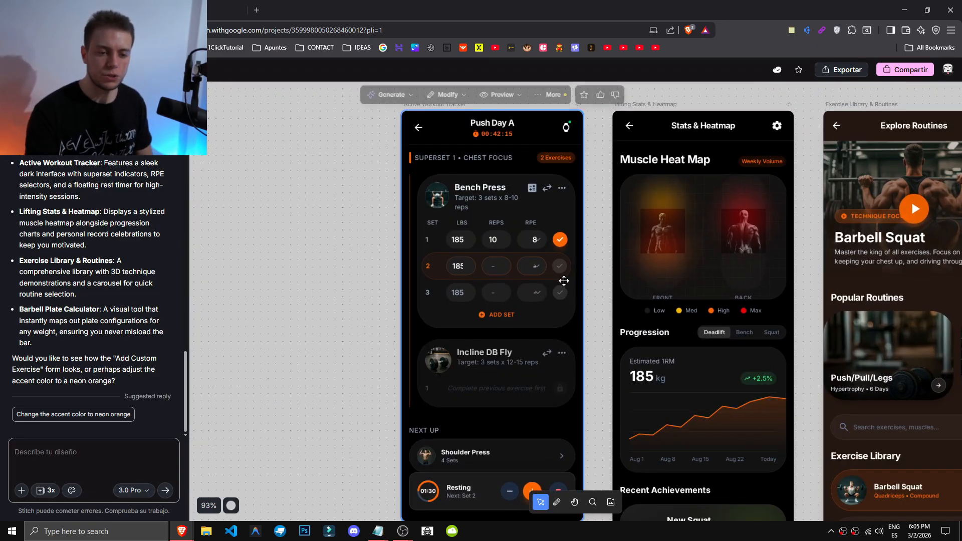
pyautogui.click(596, 216)
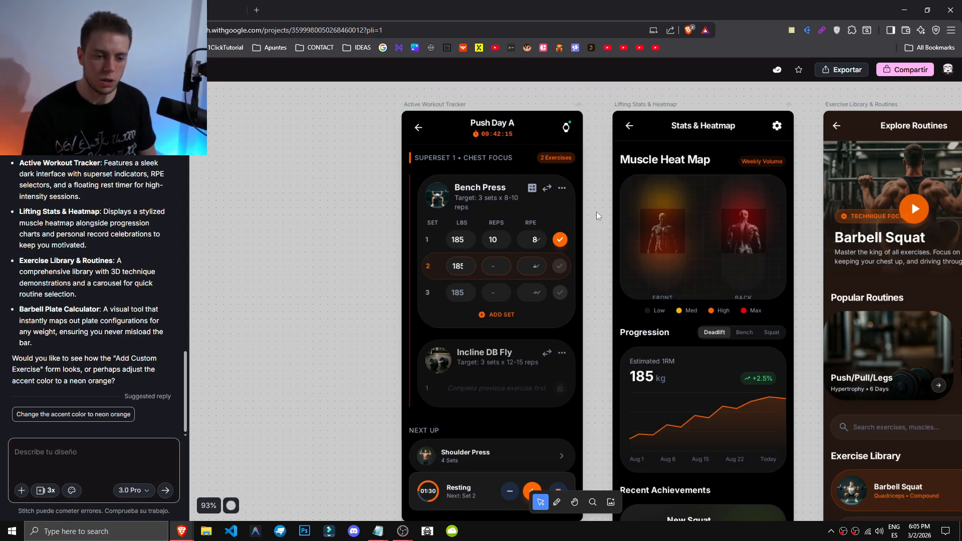
pyautogui.click(571, 213)
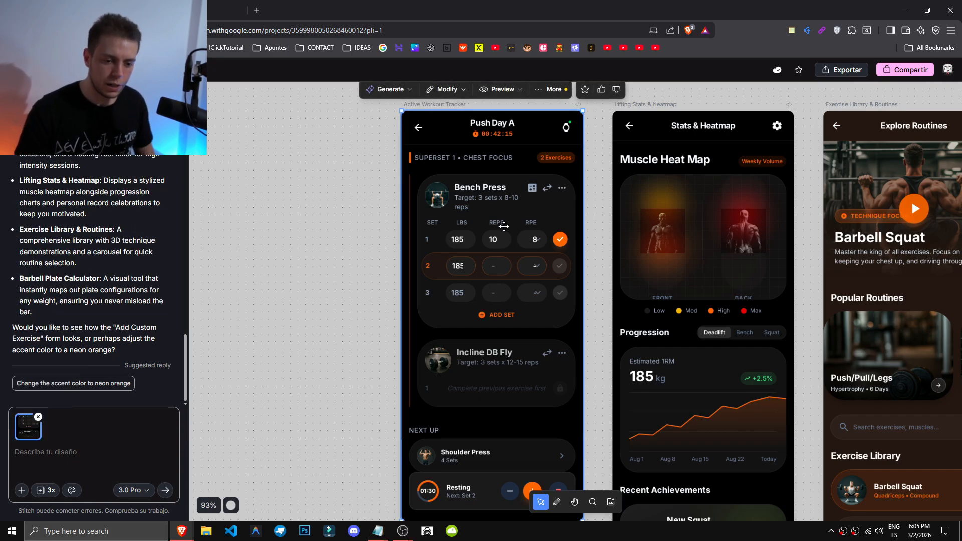
pyautogui.hscroll(3, 504, 227)
pyautogui.click(583, 309)
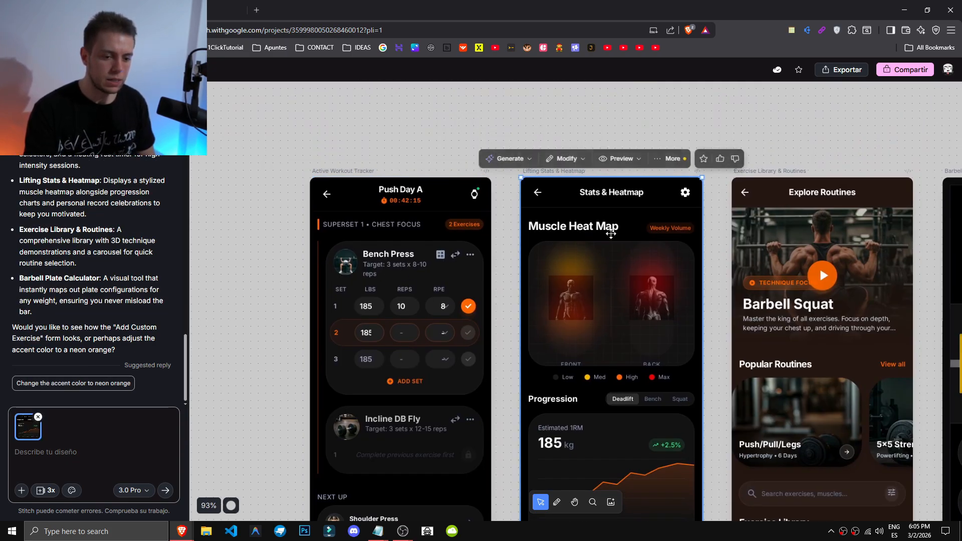
pyautogui.hscroll(3, 555, 83)
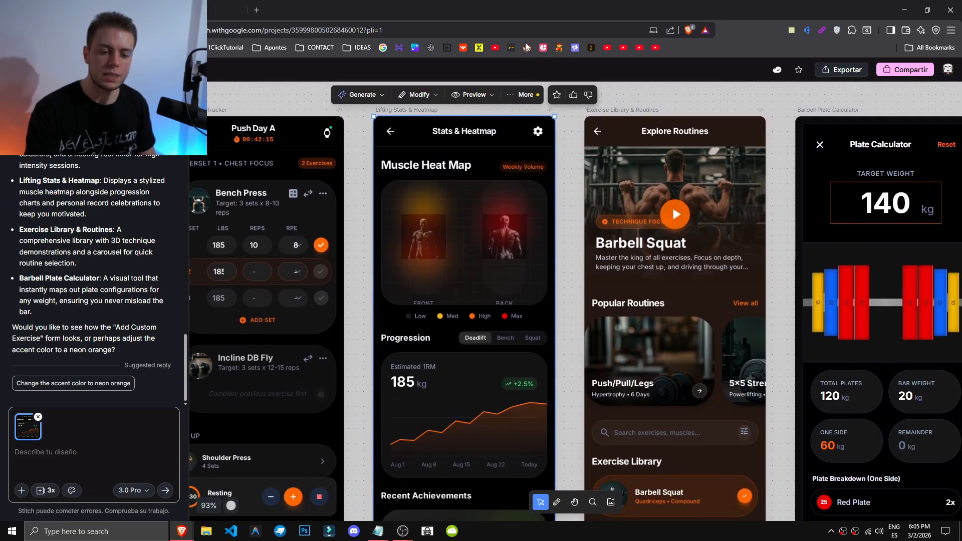
# Examine the Exercise Library & Routines and Barbell Plate Calculator designs down to their lower sections.
pyautogui.scroll(-5, 576, 188)
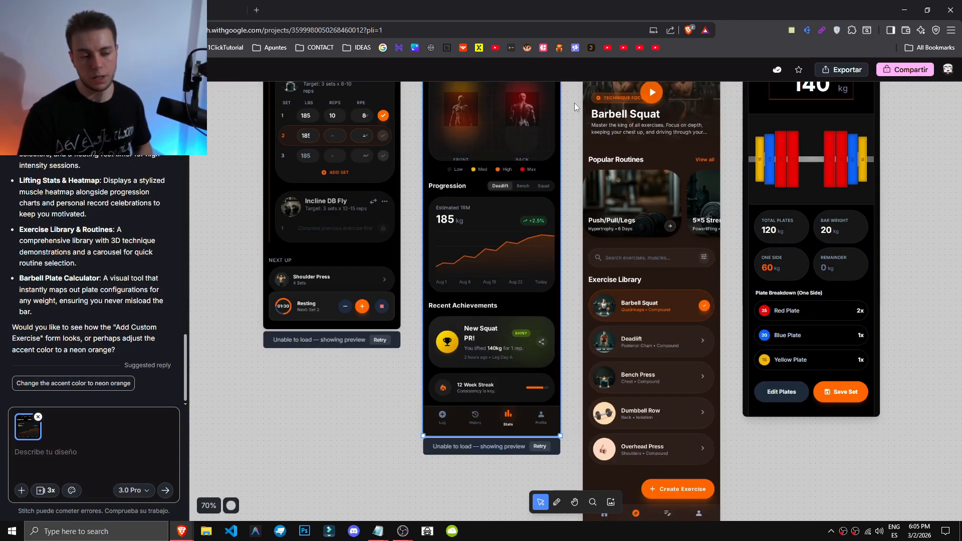
pyautogui.click(574, 103)
pyautogui.scroll(3, 573, 136)
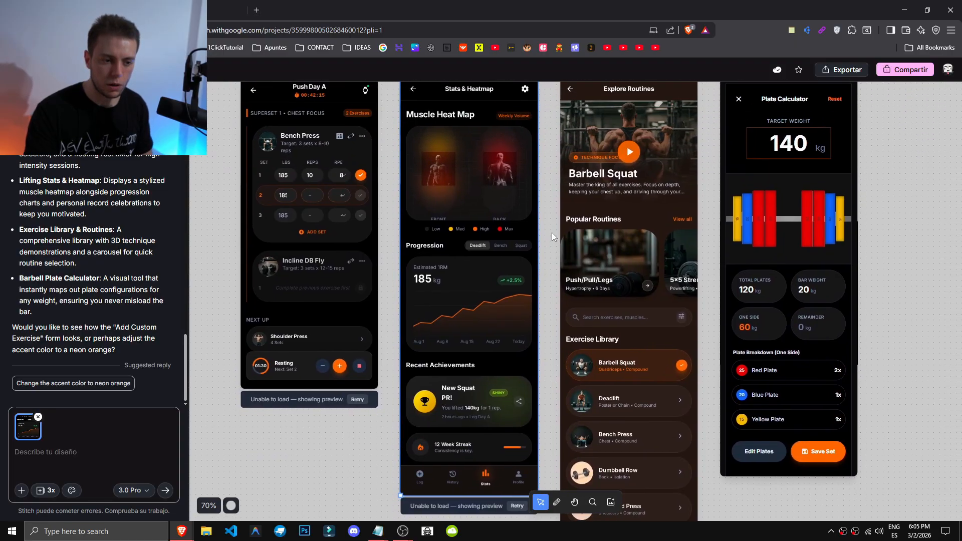
pyautogui.scroll(2, 552, 233)
pyautogui.moveTo(548, 290); pyautogui.dragTo(567, 265)
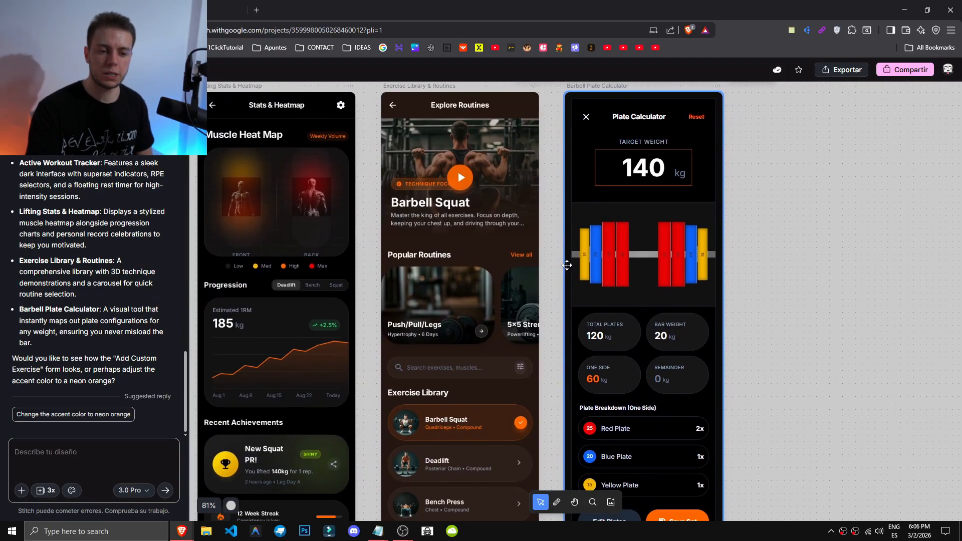
pyautogui.scroll(-3, 531, 240)
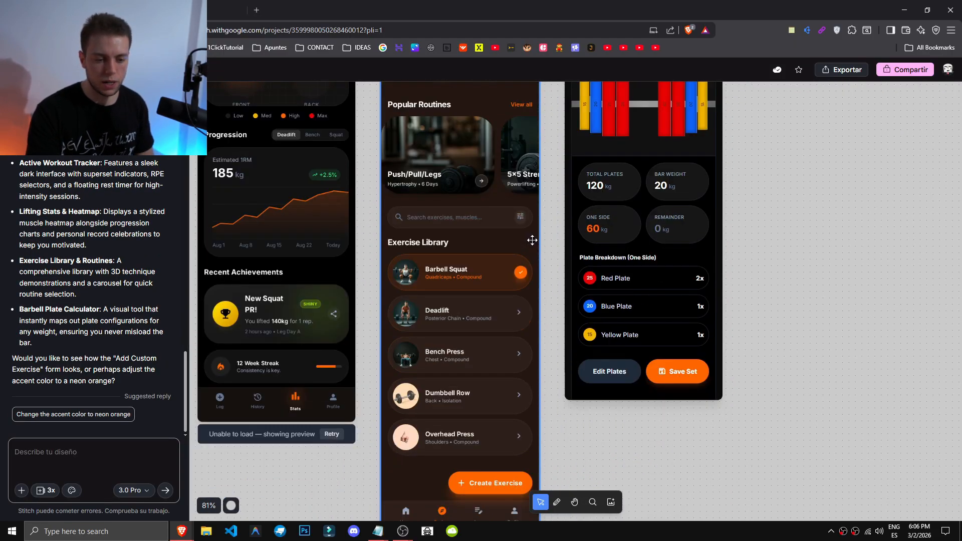
pyautogui.scroll(-2, 533, 240)
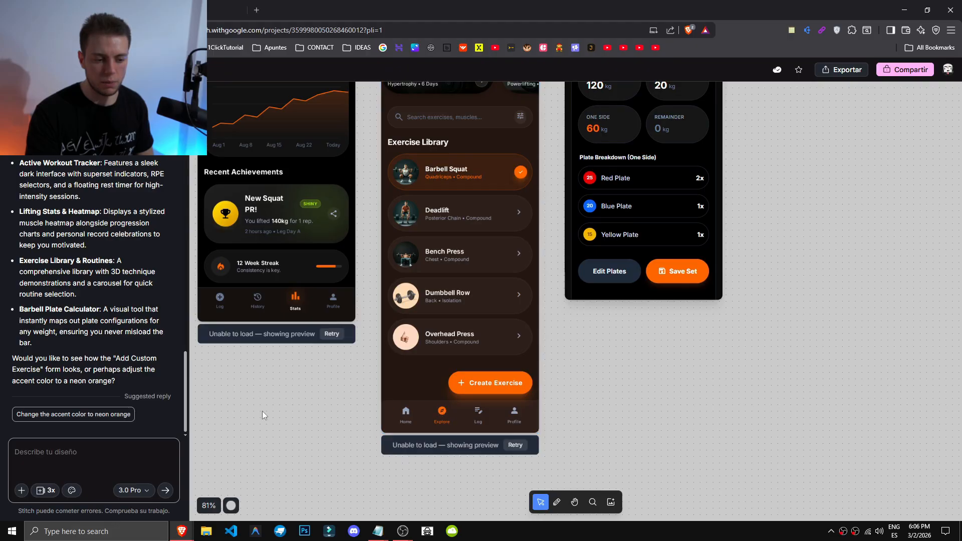
# Inspect the Active Workout Tracker design up close, including its Next Up list and rest timer.
pyautogui.moveTo(263, 411); pyautogui.dragTo(596, 450)
pyautogui.scroll(3, 548, 340)
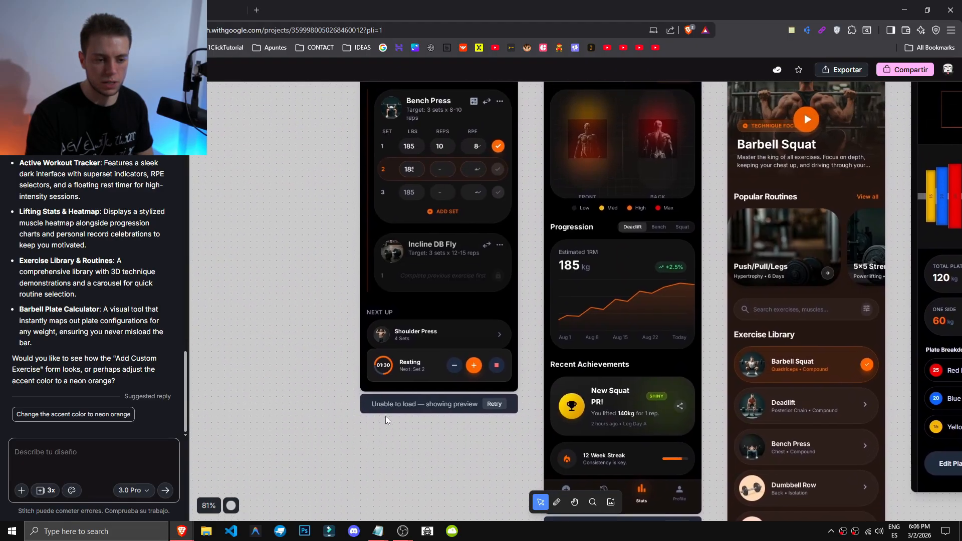
pyautogui.scroll(5, 311, 279)
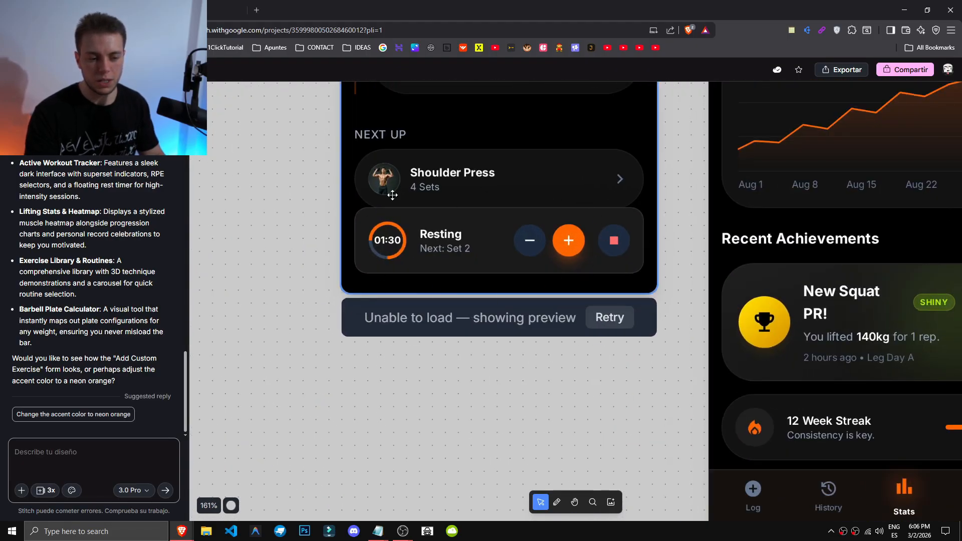
pyautogui.scroll(-10, 413, 277)
pyautogui.scroll(6, 482, 296)
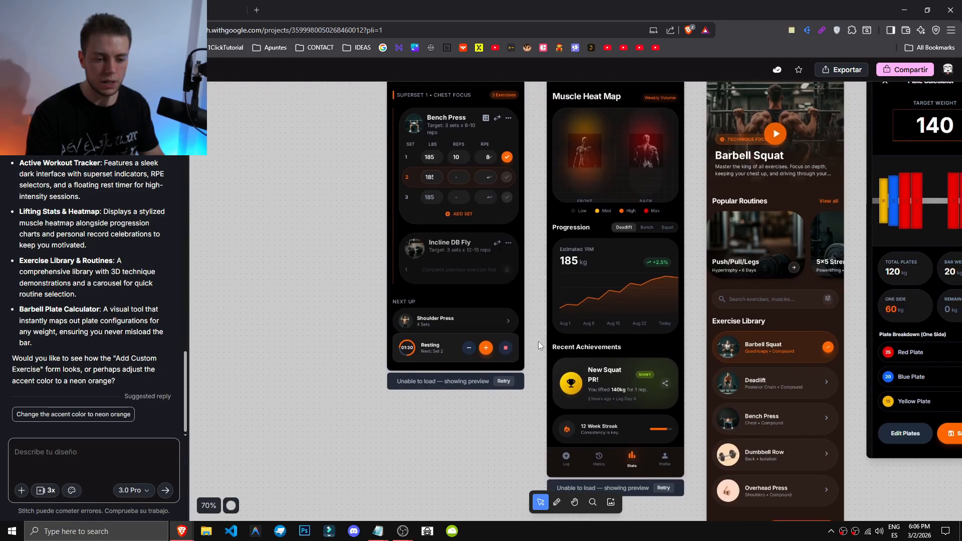
pyautogui.scroll(-2, 481, 295)
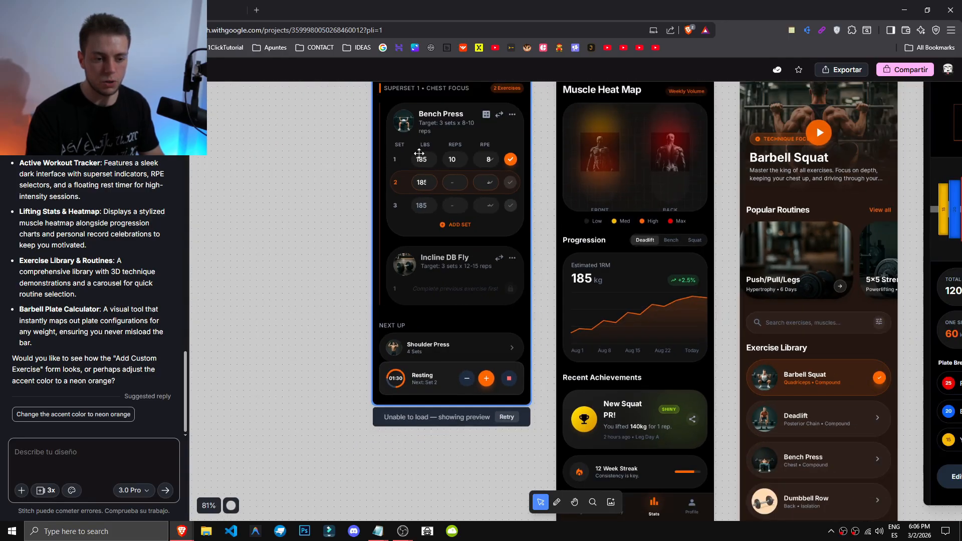
# Open the Barbell Plate Calculator's preview and test its target weight field by adding the digits 1123 and 23423424.
pyautogui.hscroll(10, 541, 230)
pyautogui.click(581, 184)
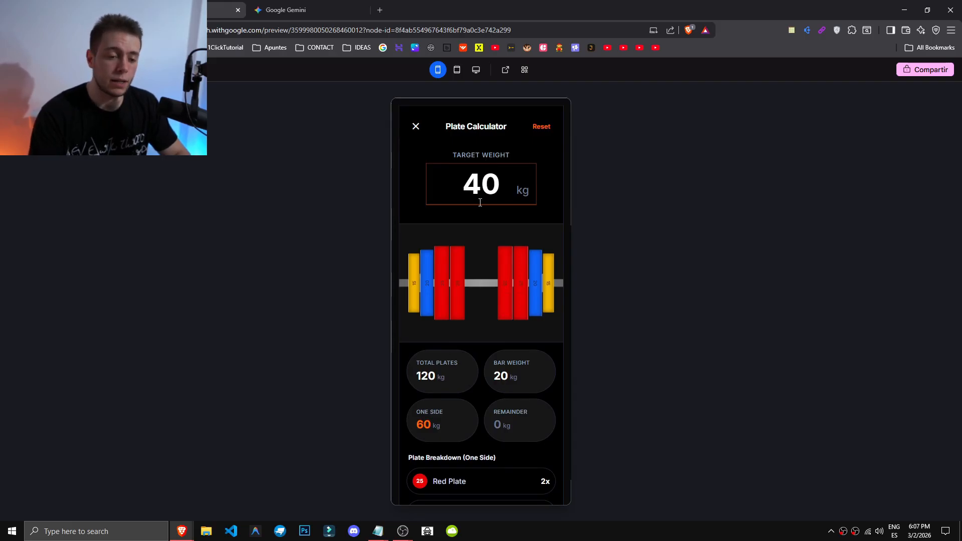
pyautogui.click(461, 183)
pyautogui.write('1123')
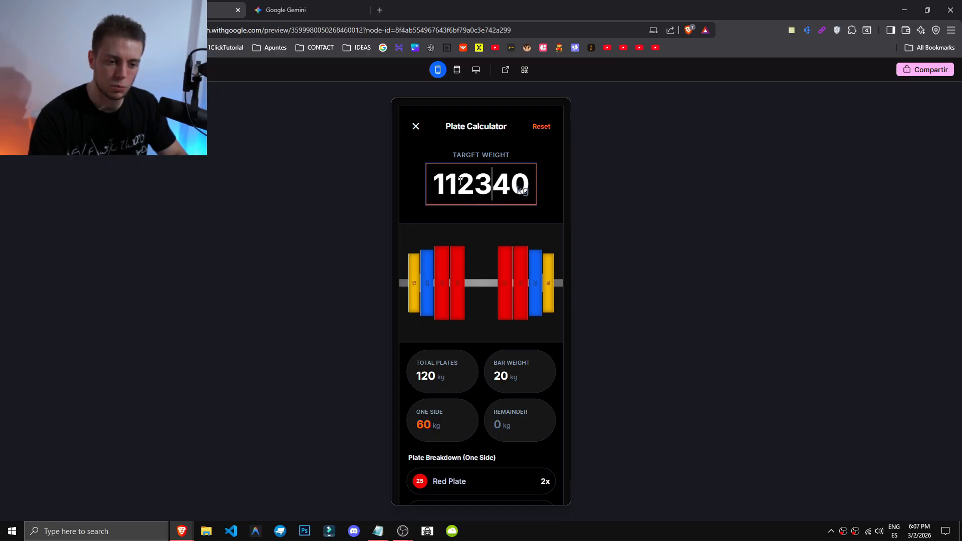
pyautogui.click(434, 377)
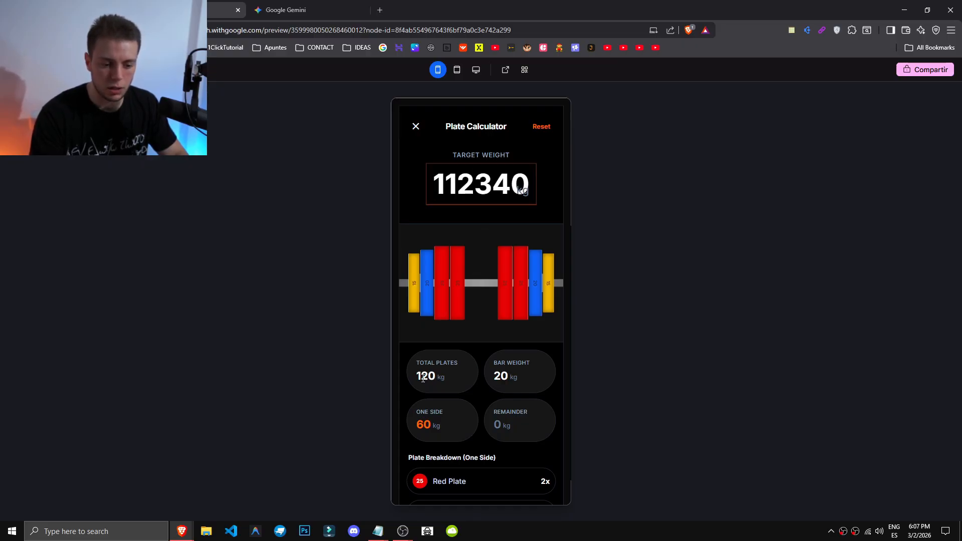
pyautogui.write('23423424')
# Clear the entire target weight value in the plate calculator preview.
pyautogui.hotkey('ctrl', 'a')
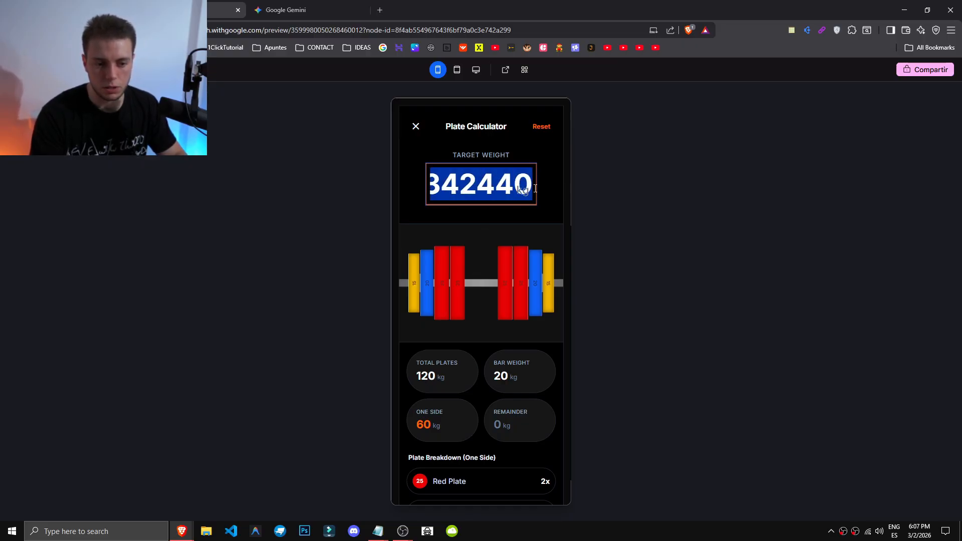
pyautogui.press('Tab')
pyautogui.click(527, 186)
pyautogui.hotkey('ctrl', 'a')
pyautogui.press('BackSpace')
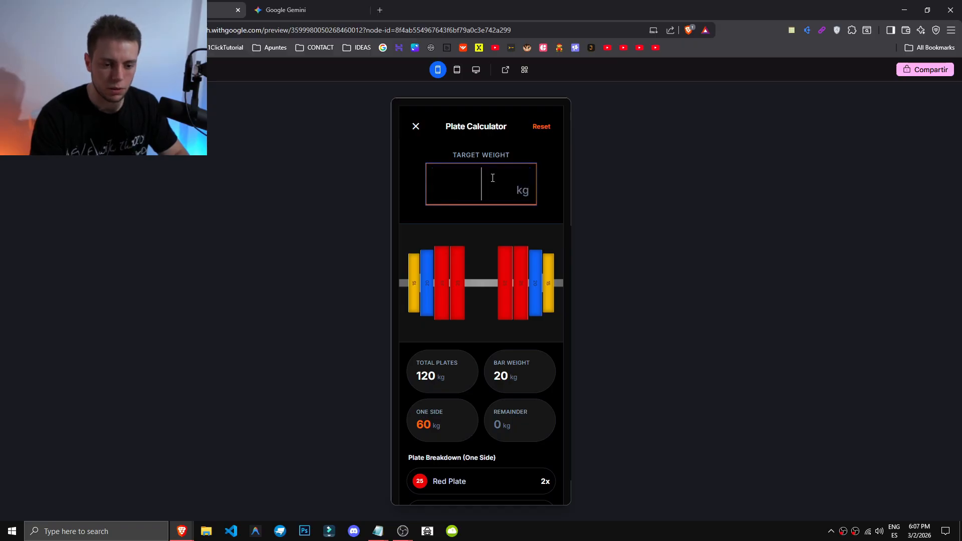
# Show the plate calculator preview at tablet size and at desktop size.
pyautogui.click(458, 71)
pyautogui.click(476, 71)
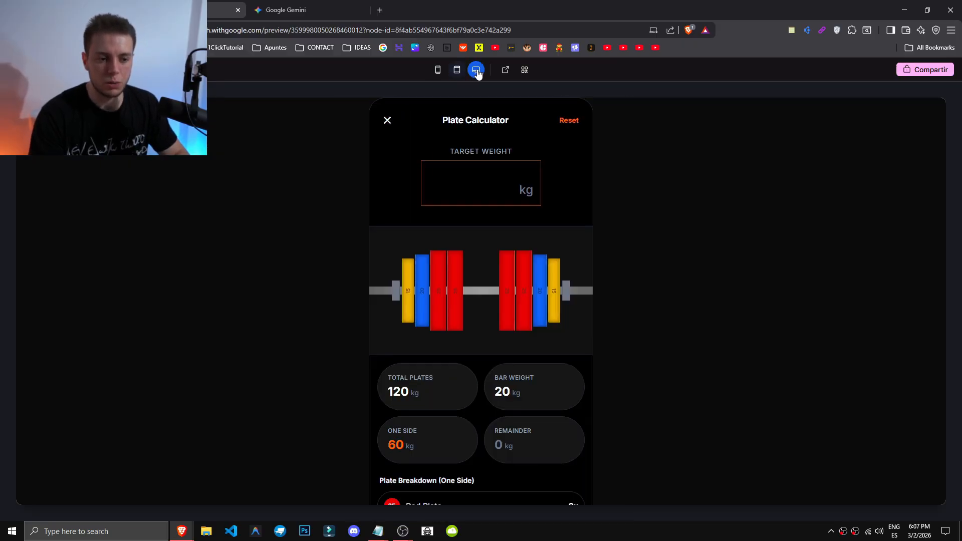
# Compare the plate calculator preview at tablet, phone and desktop sizes, and close the preview.
pyautogui.click(457, 70)
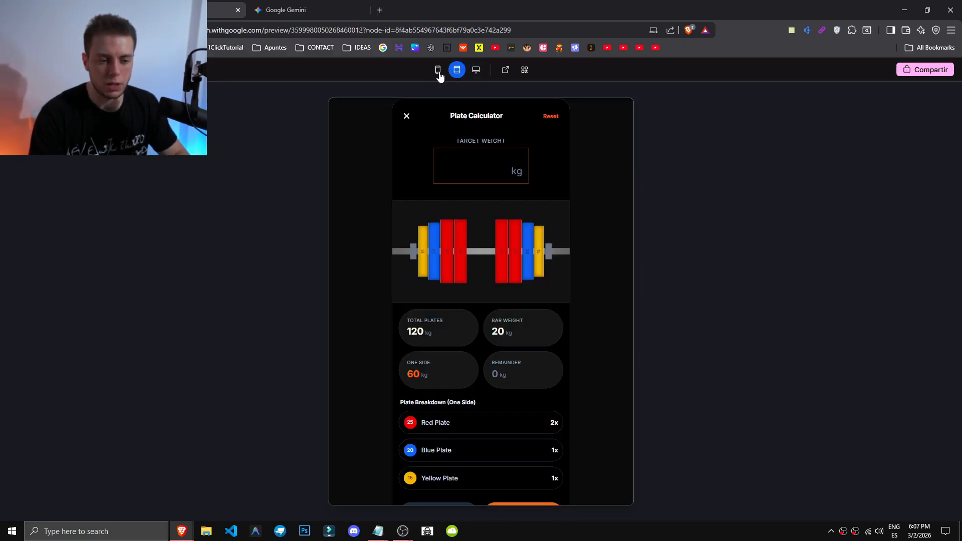
pyautogui.click(439, 75)
pyautogui.click(465, 70)
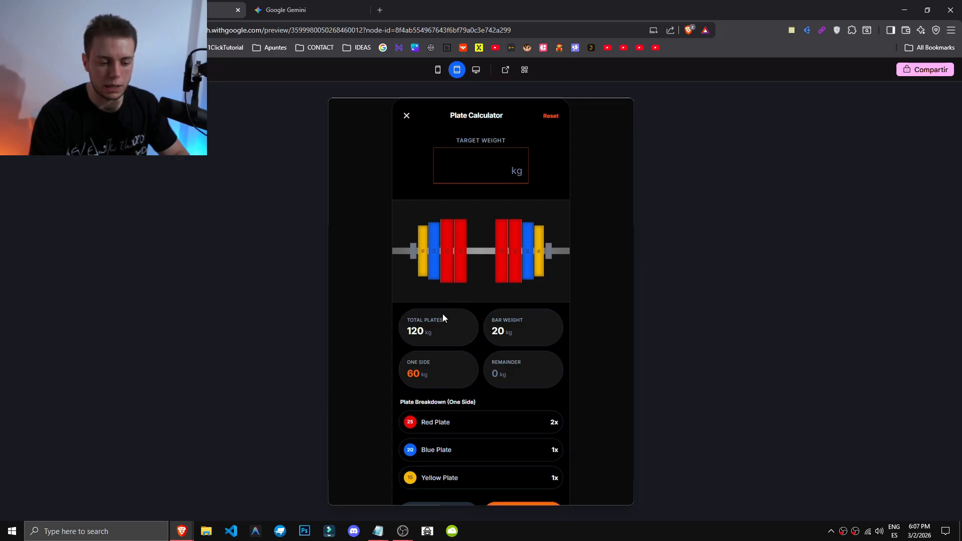
pyautogui.scroll(-1, 444, 314)
pyautogui.scroll(1, 497, 434)
pyautogui.click(477, 70)
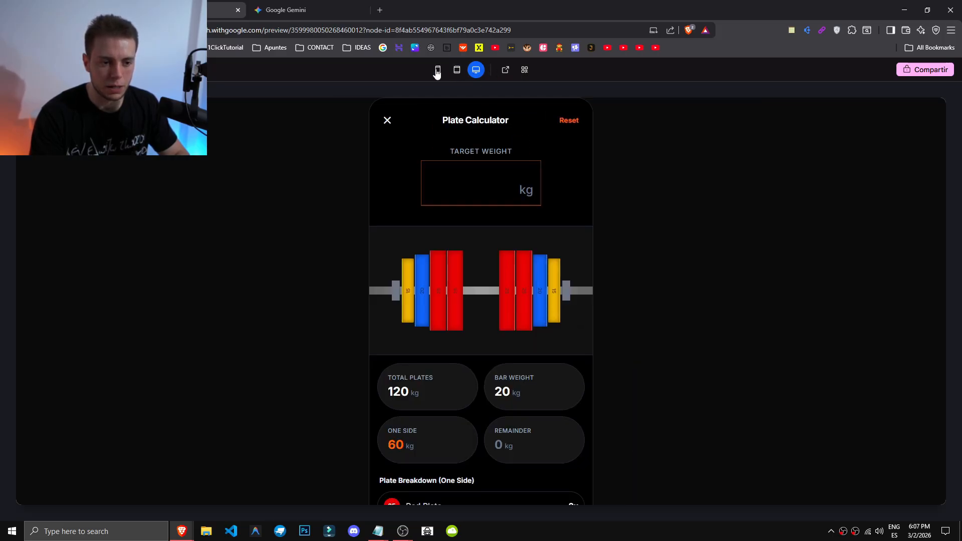
pyautogui.hotkey('ctrl', 'w')
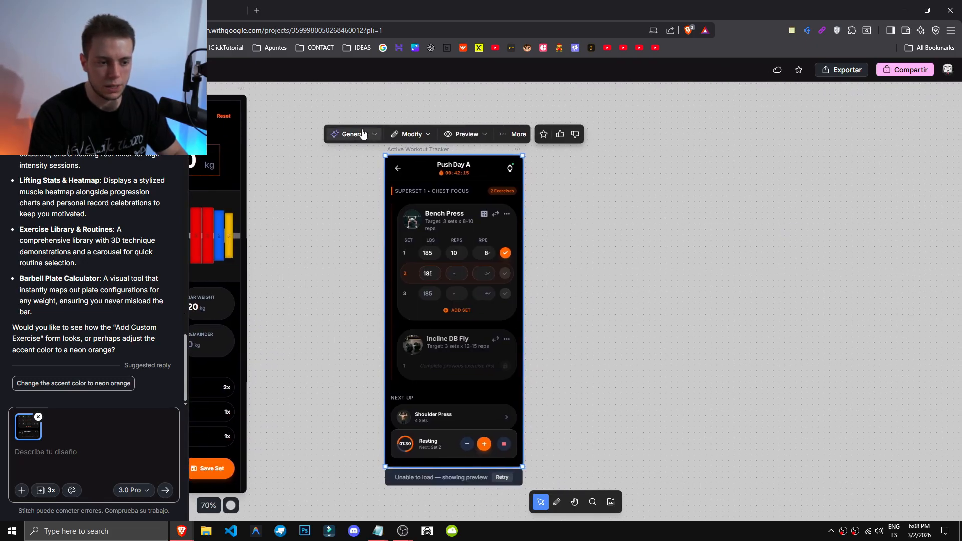
pyautogui.click(360, 134)
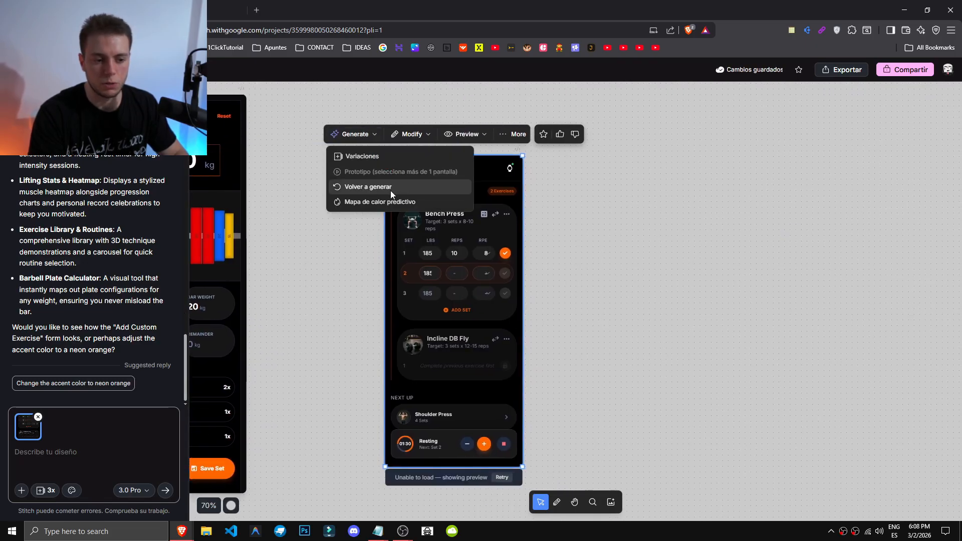
pyautogui.click(505, 501)
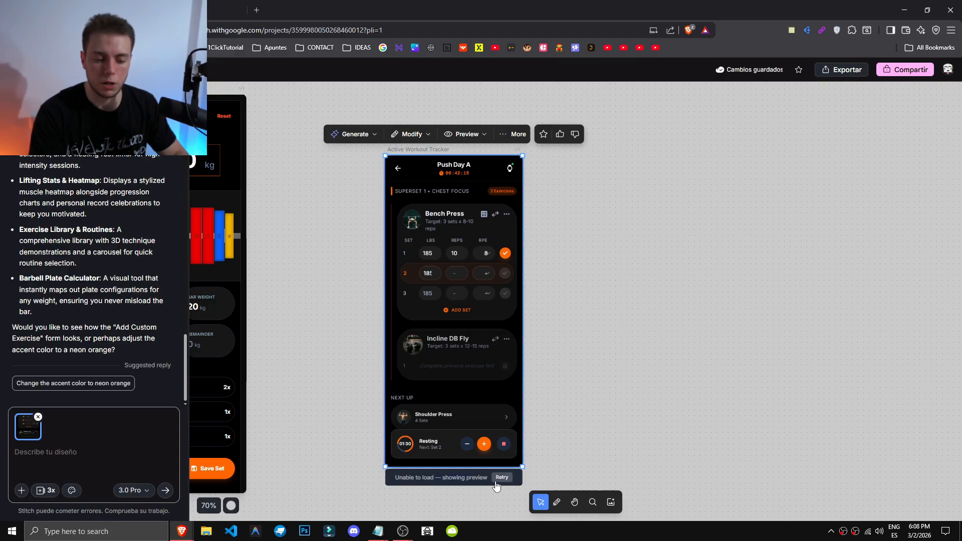
pyautogui.click(360, 134)
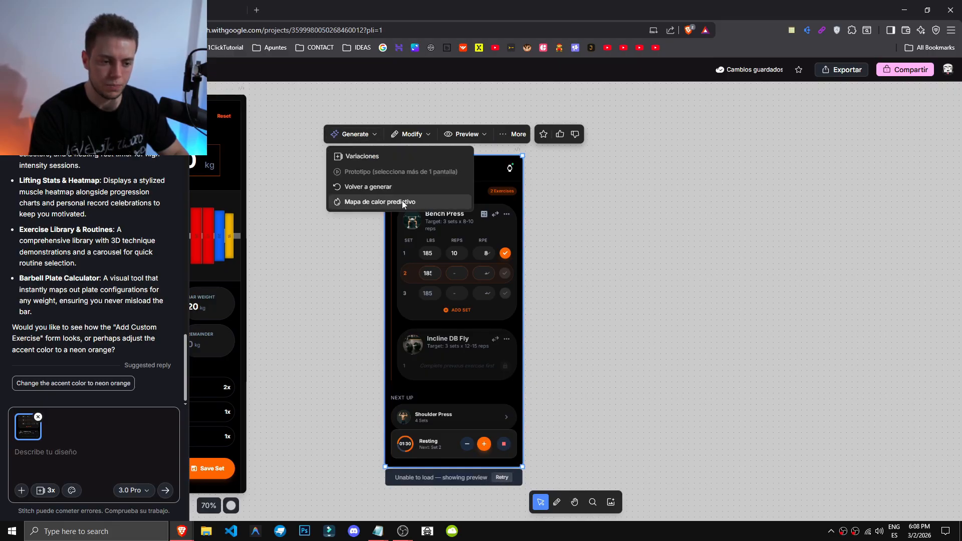
pyautogui.click(331, 297)
# Generate a predictive heatmap for the Exercise Library & Routines screen.
pyautogui.hotkey('shift', '1')
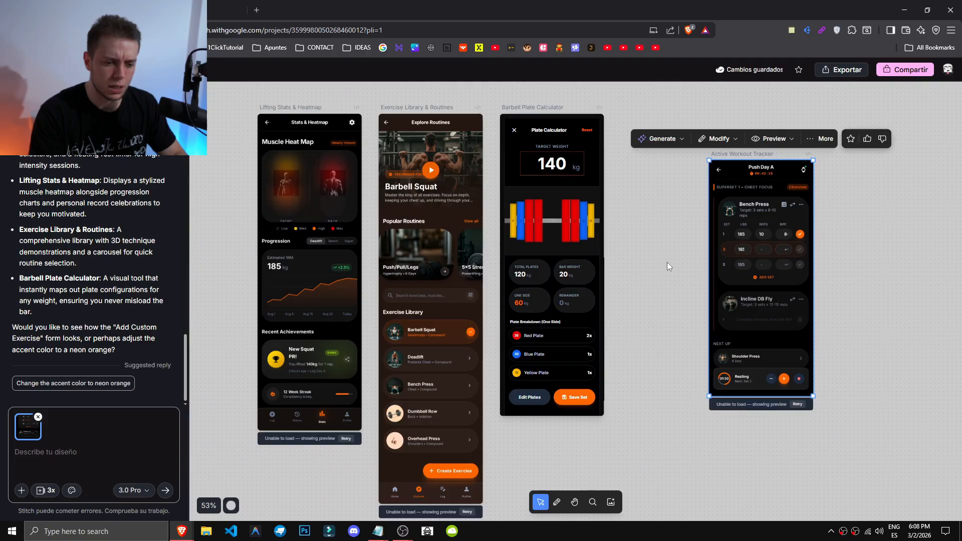
pyautogui.click(432, 120)
pyautogui.click(345, 95)
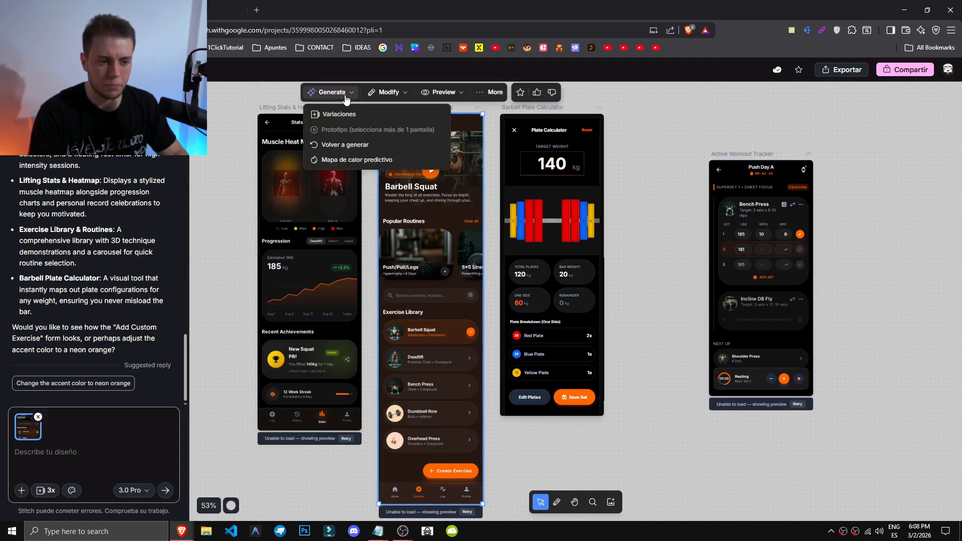
pyautogui.click(366, 164)
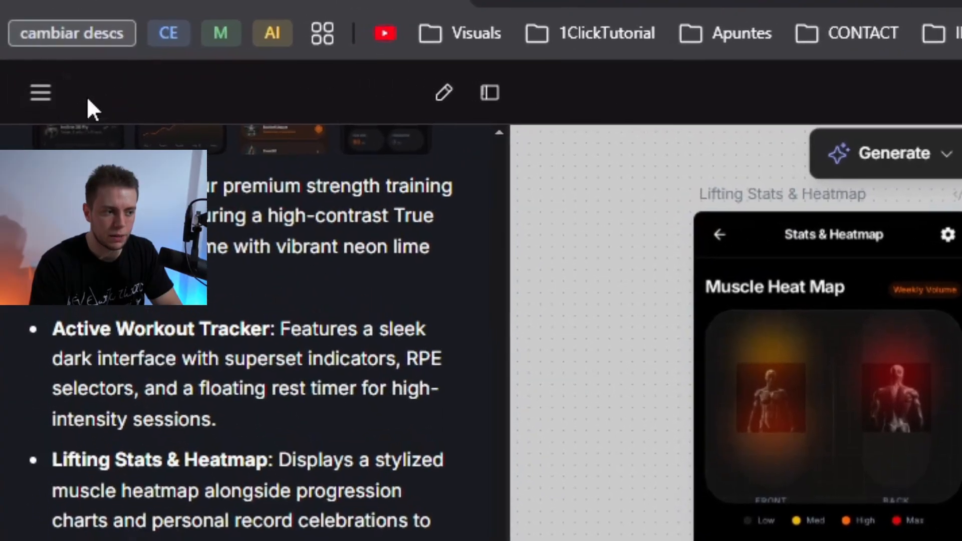
pyautogui.scroll(-1, 790, 448)
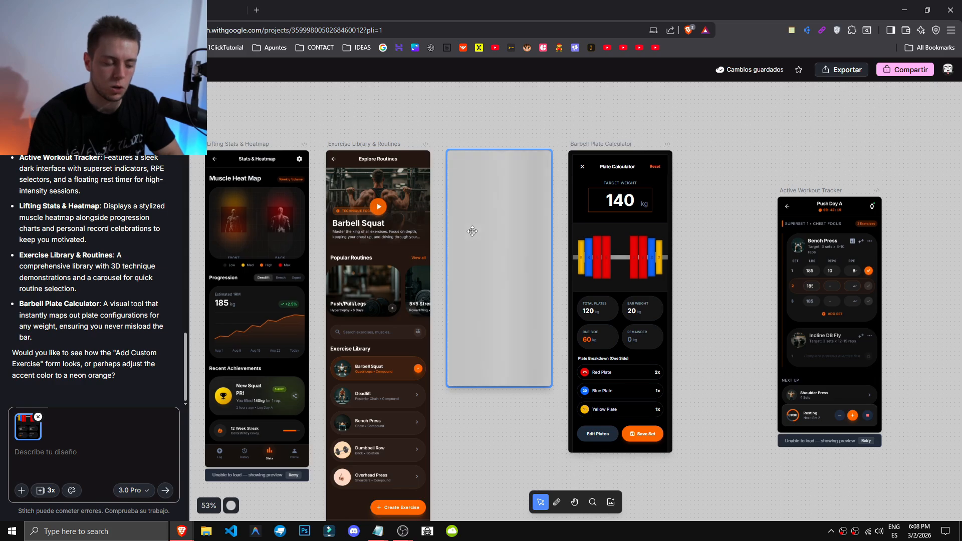
# Try red and white as the canvas background color, and settle on a light grey.
pyautogui.click(231, 506)
pyautogui.moveTo(303, 390); pyautogui.dragTo(316, 372)
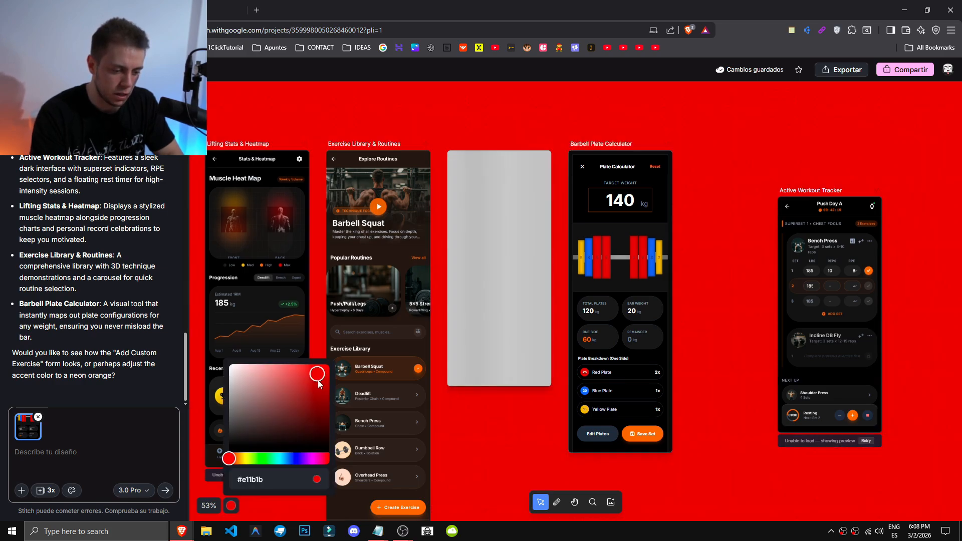
pyautogui.click(257, 380)
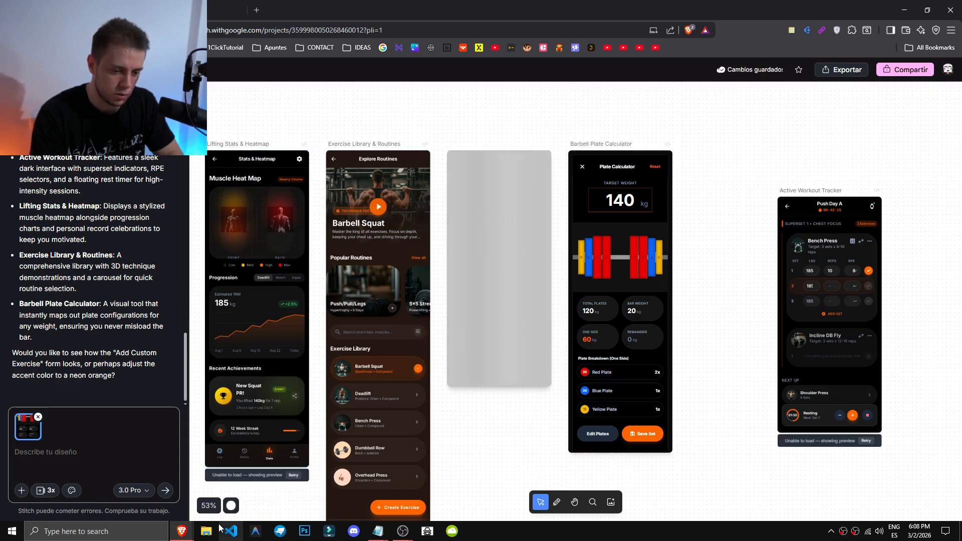
pyautogui.click(231, 506)
pyautogui.click(239, 384)
# Move the Active Workout Tracker screen closer to the Barbell Plate Calculator and check its generation and modification options.
pyautogui.hscroll(3, 551, 197)
pyautogui.moveTo(626, 237); pyautogui.dragTo(551, 197)
pyautogui.click(544, 161)
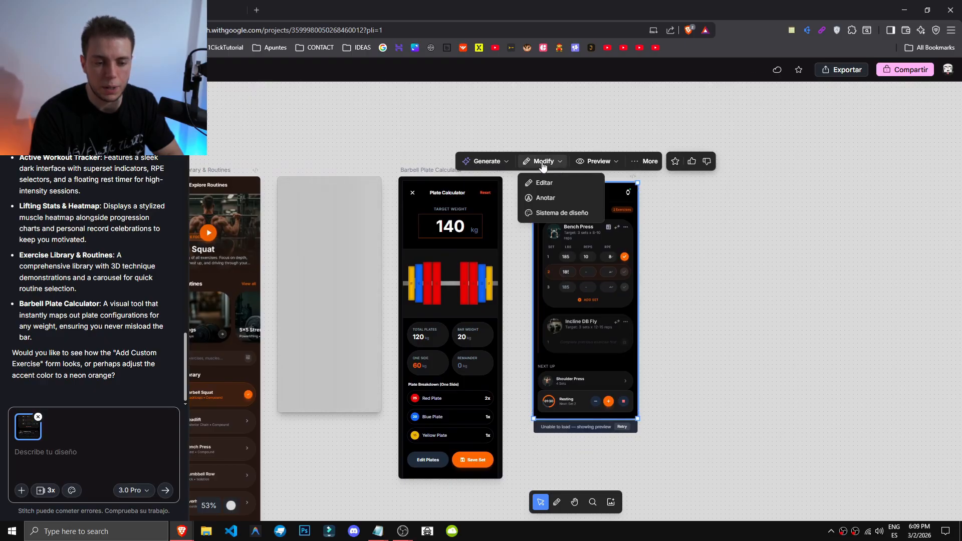
pyautogui.click(499, 161)
pyautogui.click(540, 165)
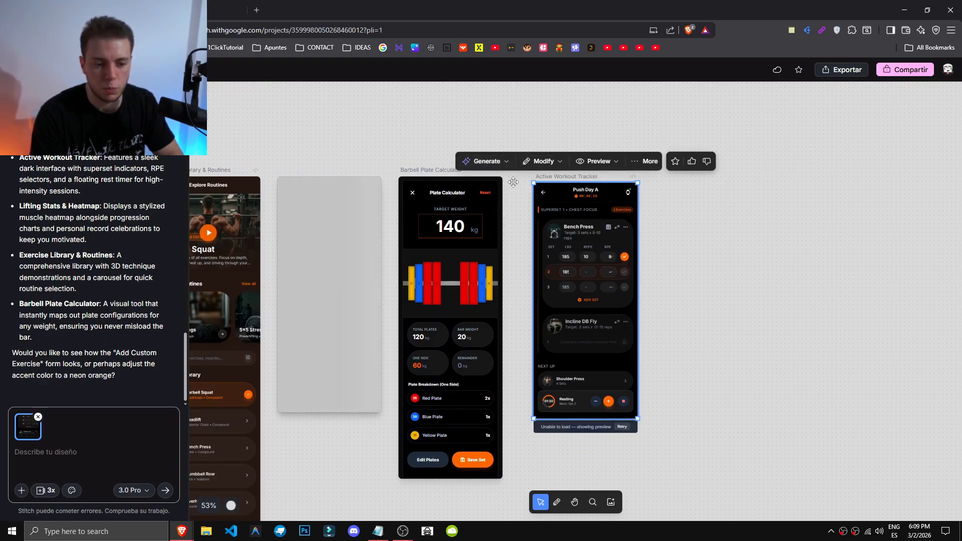
pyautogui.click(540, 166)
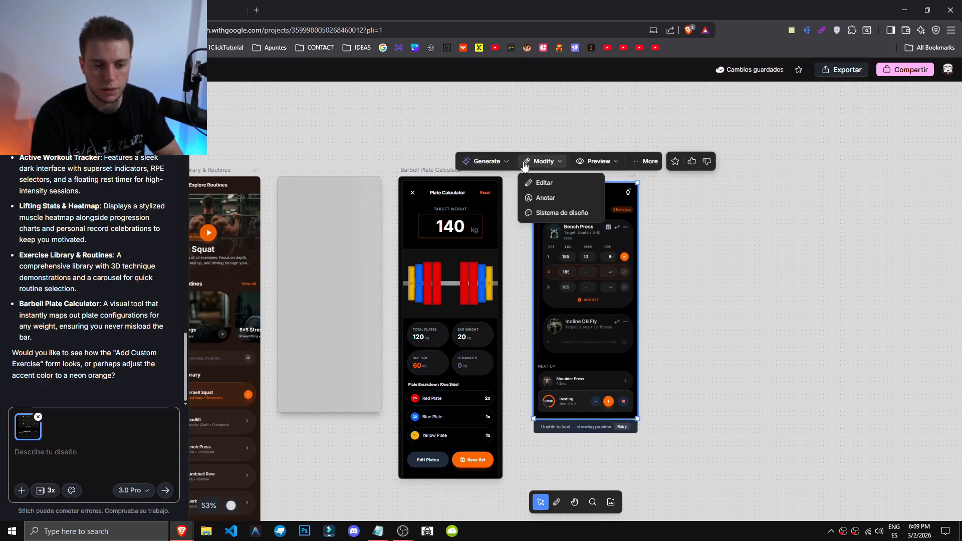
# Set the number of variation options for the Active Workout Tracker to 5 and close the variation settings.
pyautogui.click(499, 161)
pyautogui.click(494, 182)
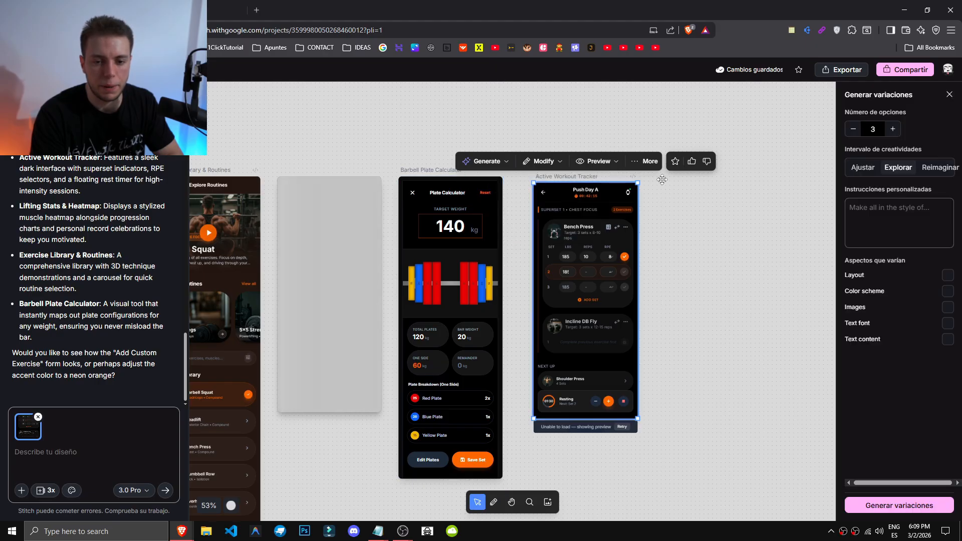
pyautogui.click(894, 129)
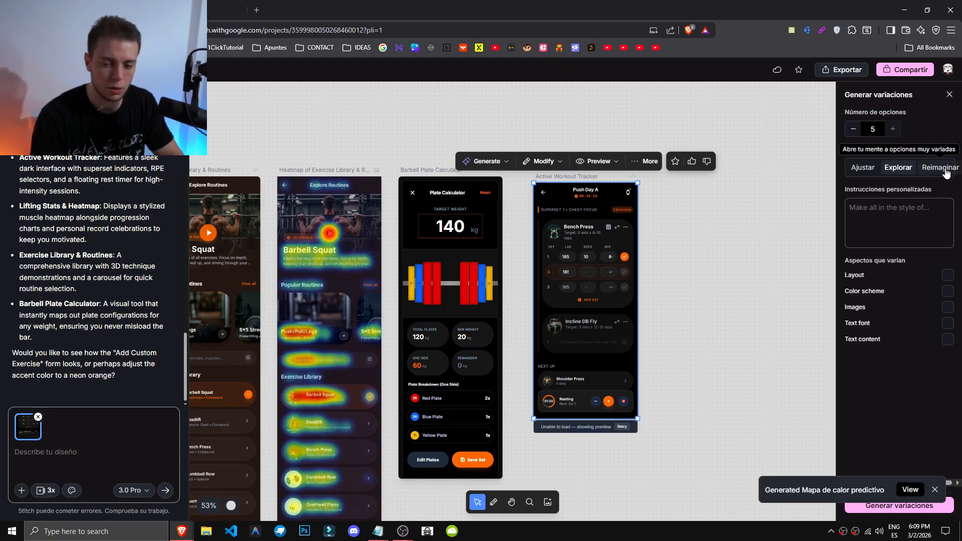
pyautogui.click(950, 95)
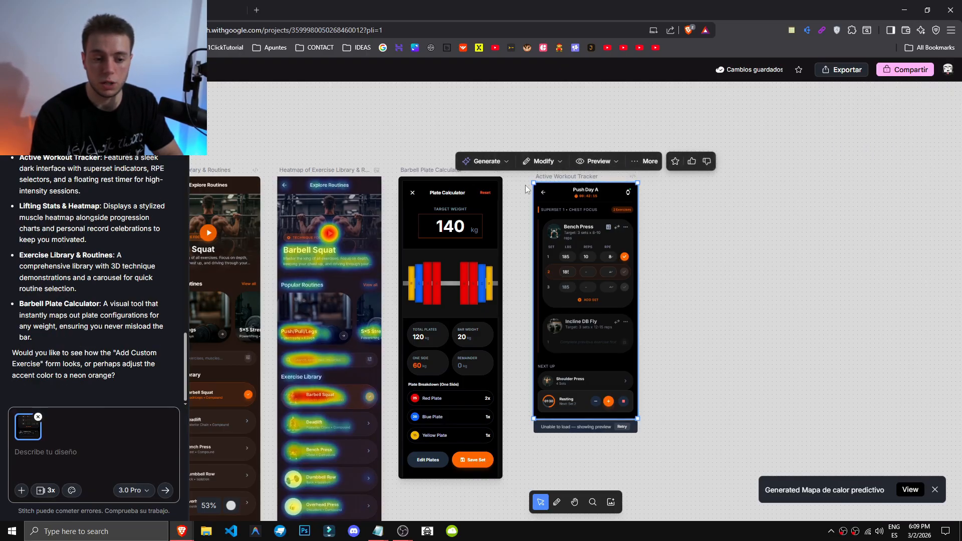
# Open the design system settings for the Active Workout Tracker screen.
pyautogui.click(543, 161)
pyautogui.click(556, 213)
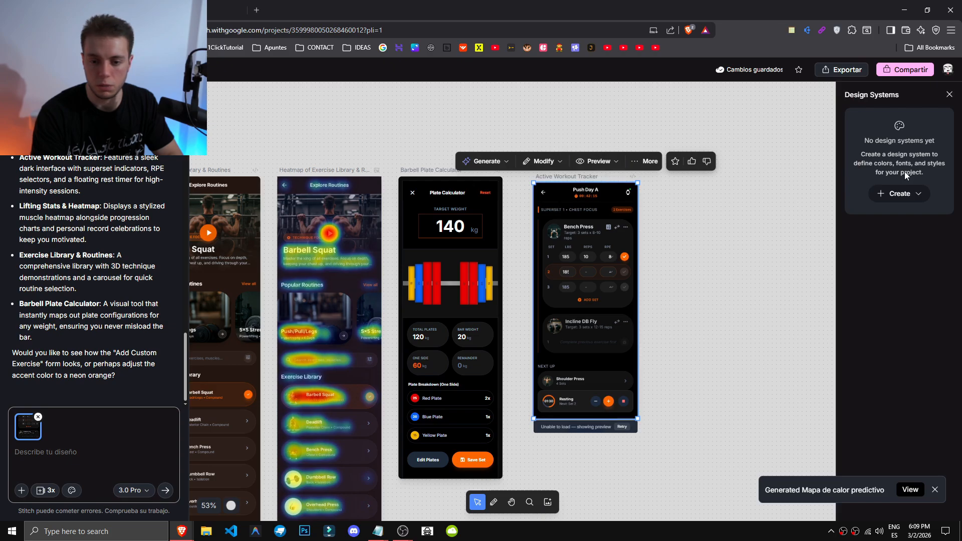
# Generate five variations of the Active Workout Tracker with the Explorar creative range, varying layout and color scheme.
pyautogui.click(544, 161)
pyautogui.click(551, 184)
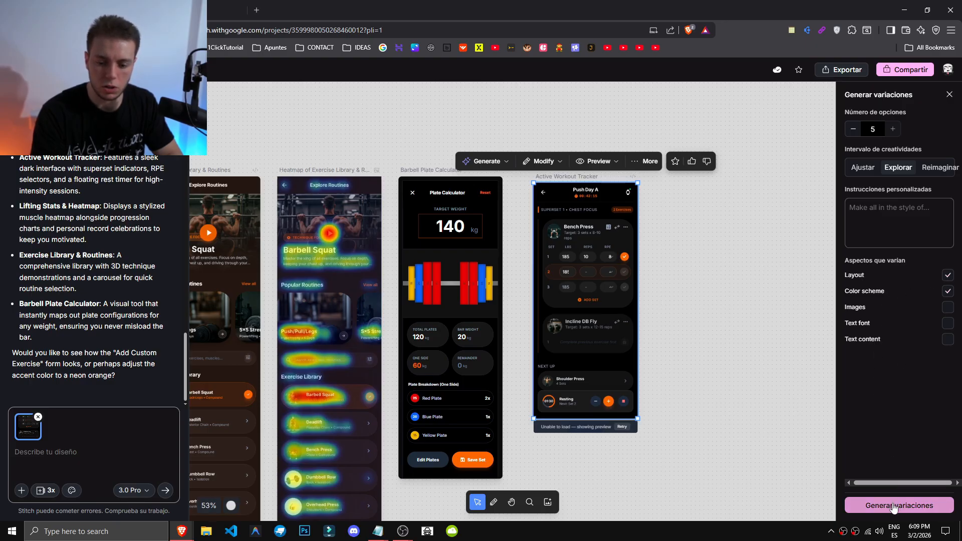
pyautogui.click(895, 507)
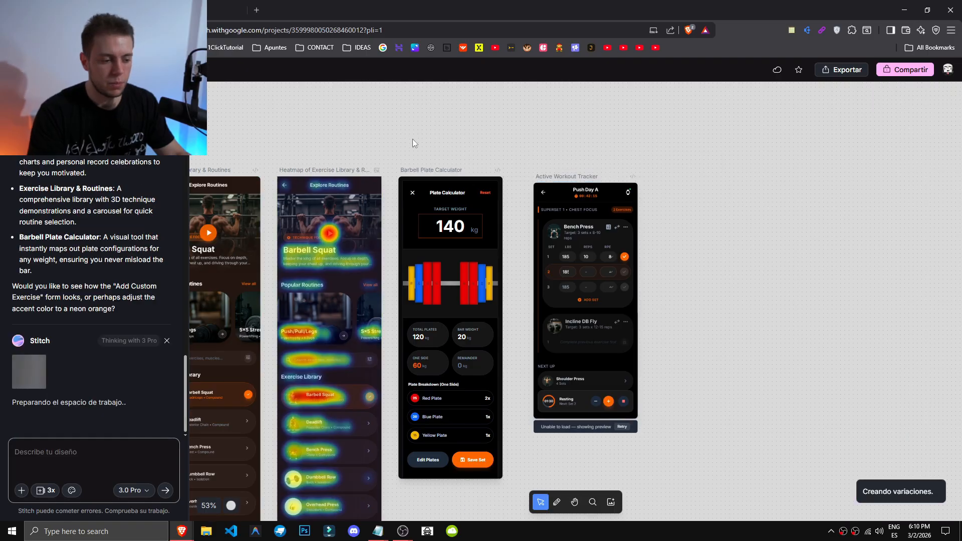
# Examine the upper part of the Exercise Library & Routines heatmap up close, comparing it with the original screen.
pyautogui.moveTo(413, 139); pyautogui.dragTo(579, 80)
pyautogui.click(562, 155)
pyautogui.click(372, 172)
pyautogui.scroll(5, 372, 172)
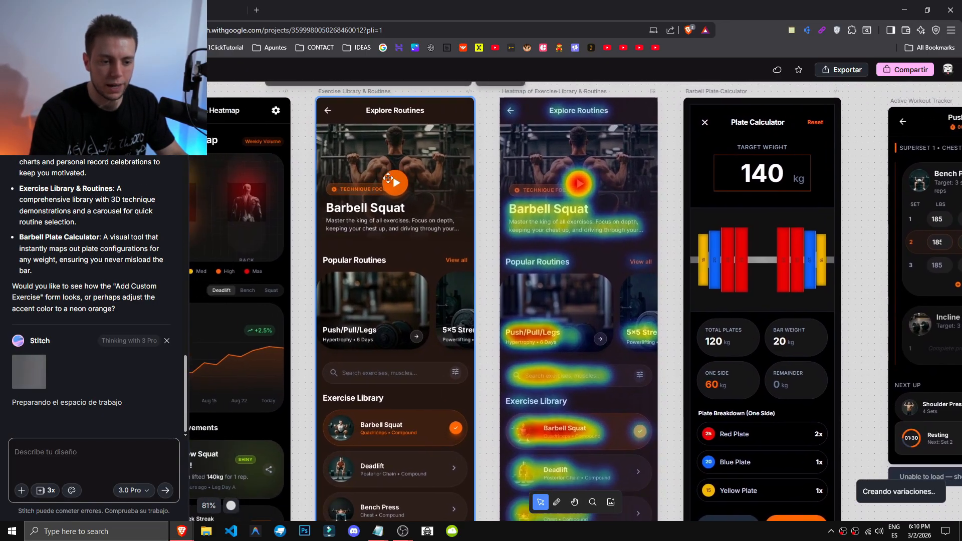
pyautogui.click(526, 198)
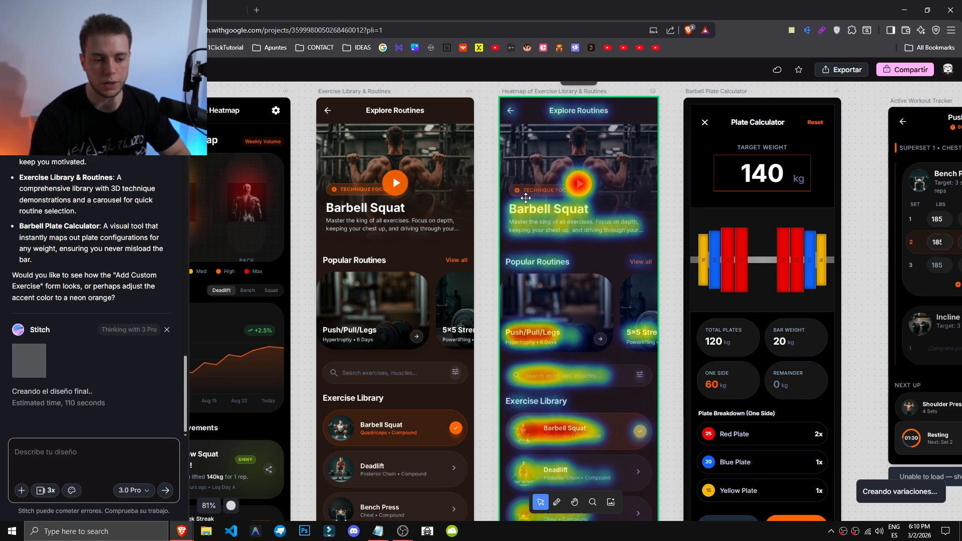
pyautogui.scroll(-2, 511, 200)
pyautogui.click(467, 214)
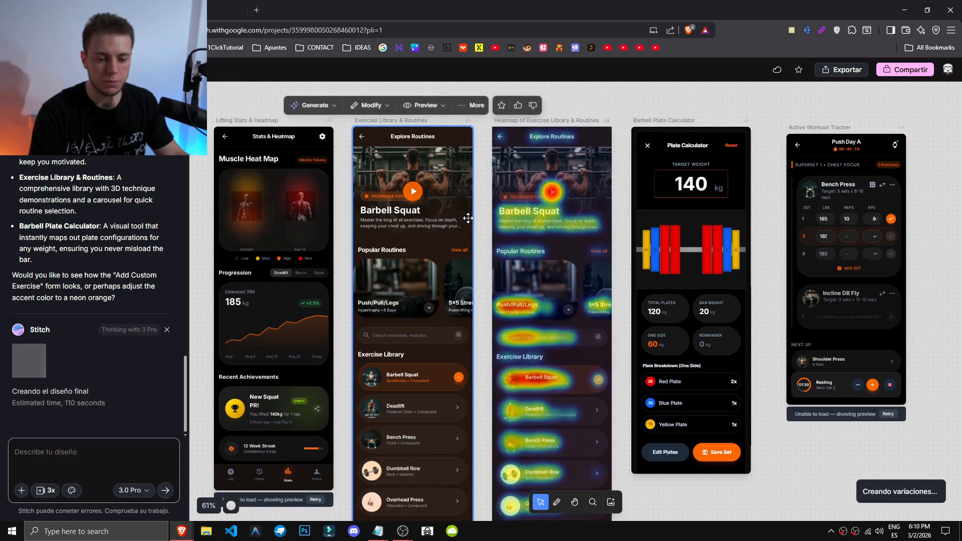
pyautogui.scroll(2, 446, 151)
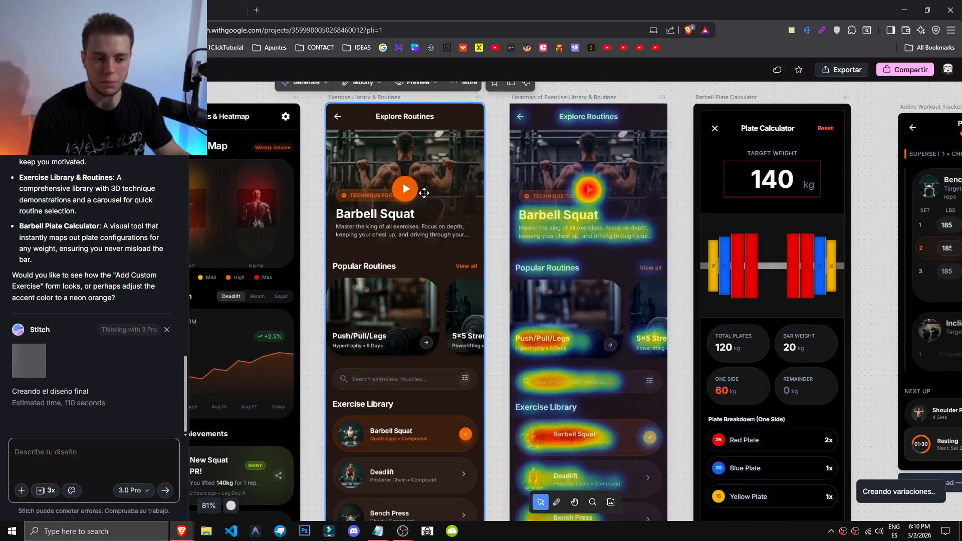
pyautogui.scroll(-4, 467, 227)
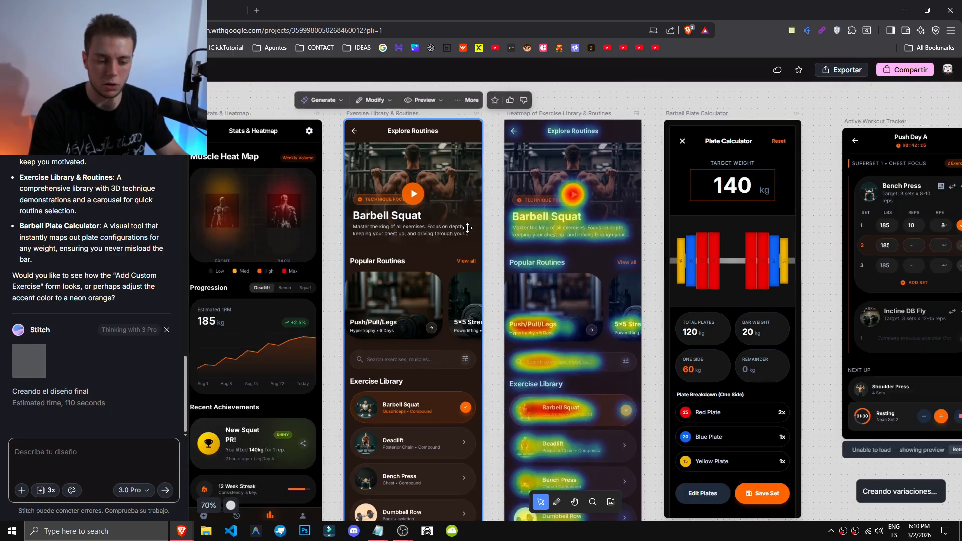
# Examine the heatmap's attention areas over the exercise list and the Create Exercise button against the original design.
pyautogui.click(566, 199)
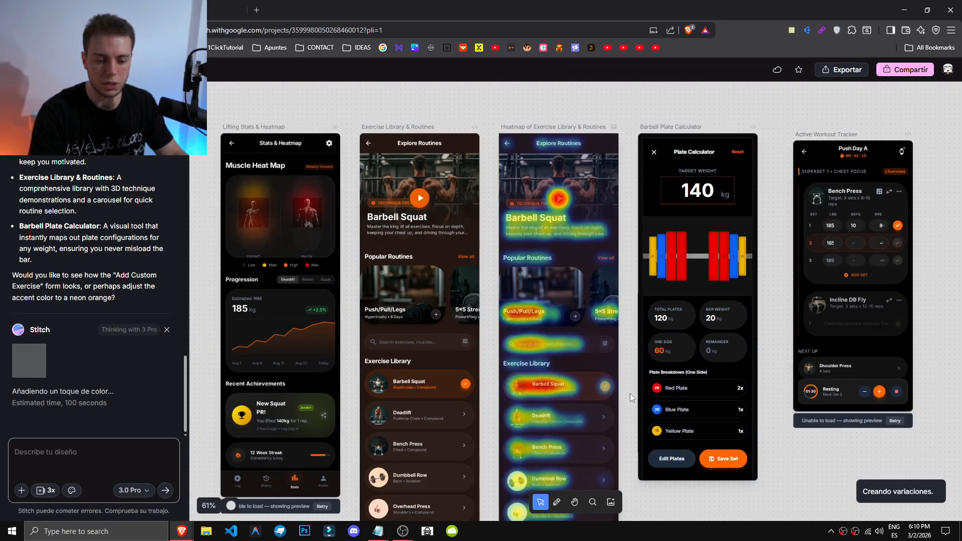
pyautogui.scroll(-3, 539, 370)
pyautogui.scroll(3, 543, 283)
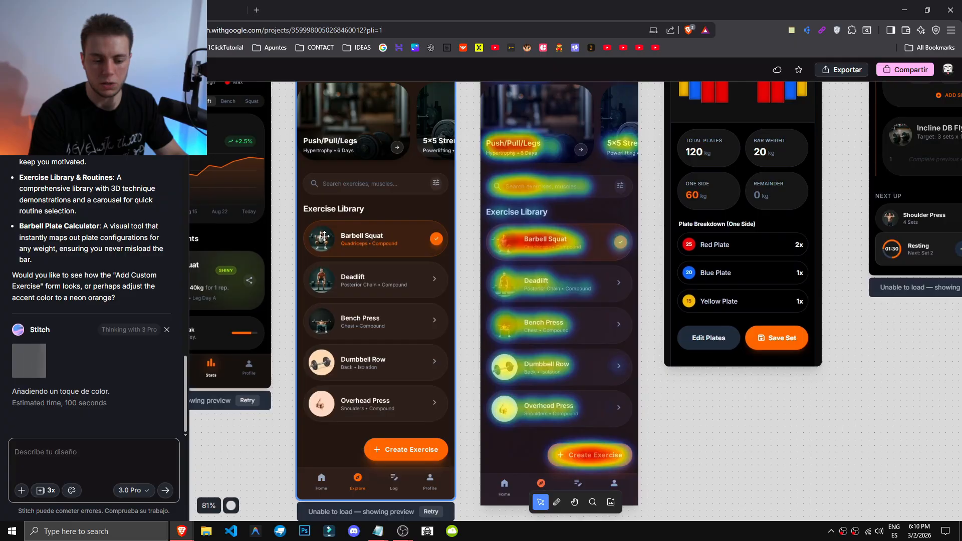
pyautogui.scroll(-7, 325, 236)
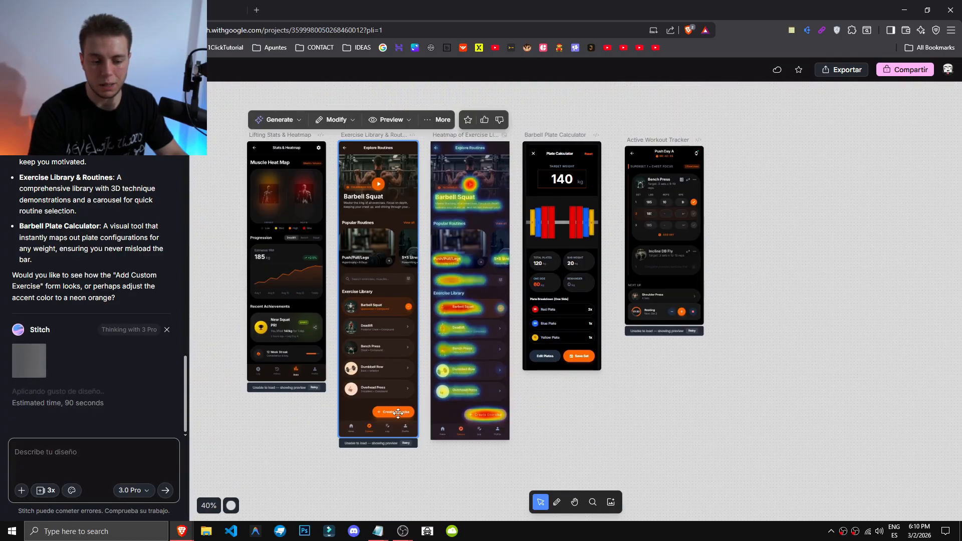
pyautogui.scroll(4, 381, 341)
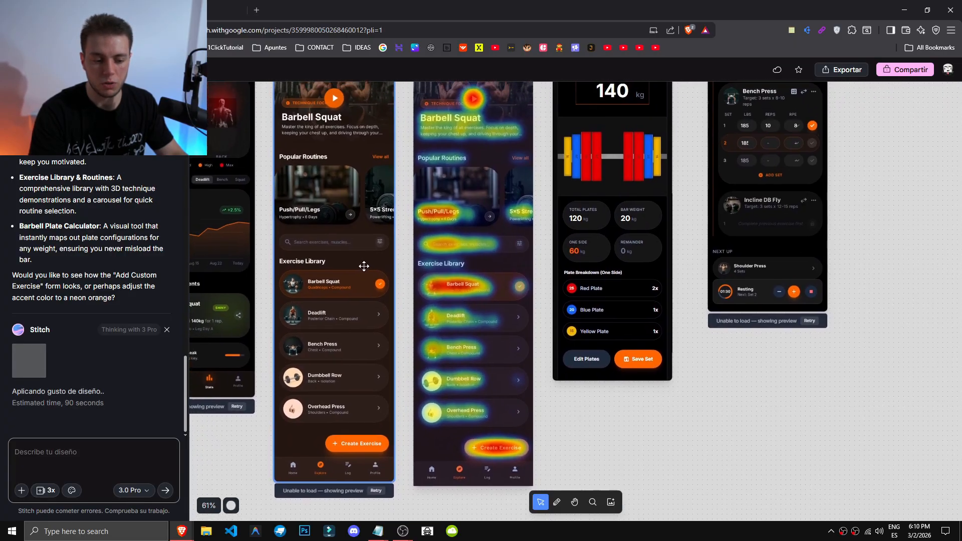
pyautogui.scroll(2, 364, 266)
pyautogui.scroll(-4, 401, 365)
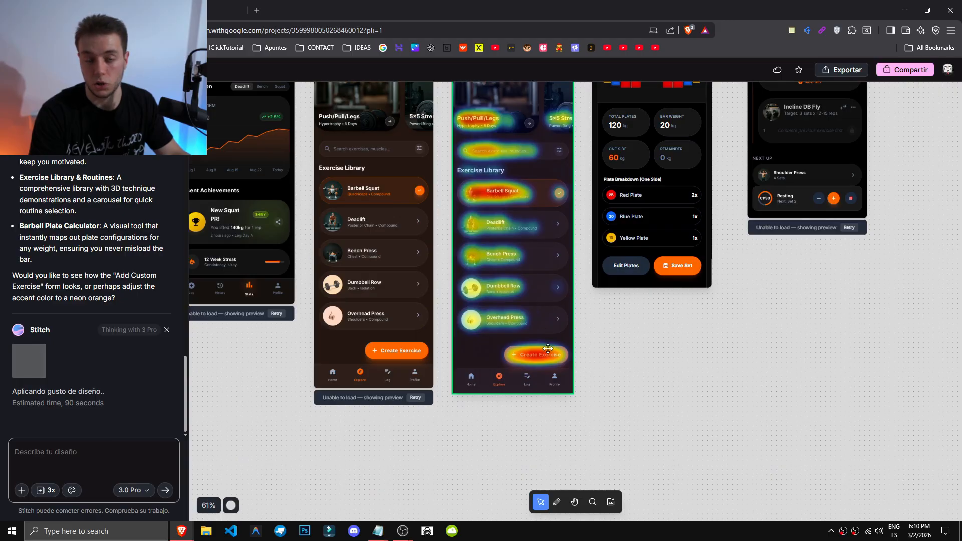
pyautogui.scroll(3, 548, 349)
pyautogui.scroll(-3, 555, 362)
pyautogui.scroll(4, 524, 365)
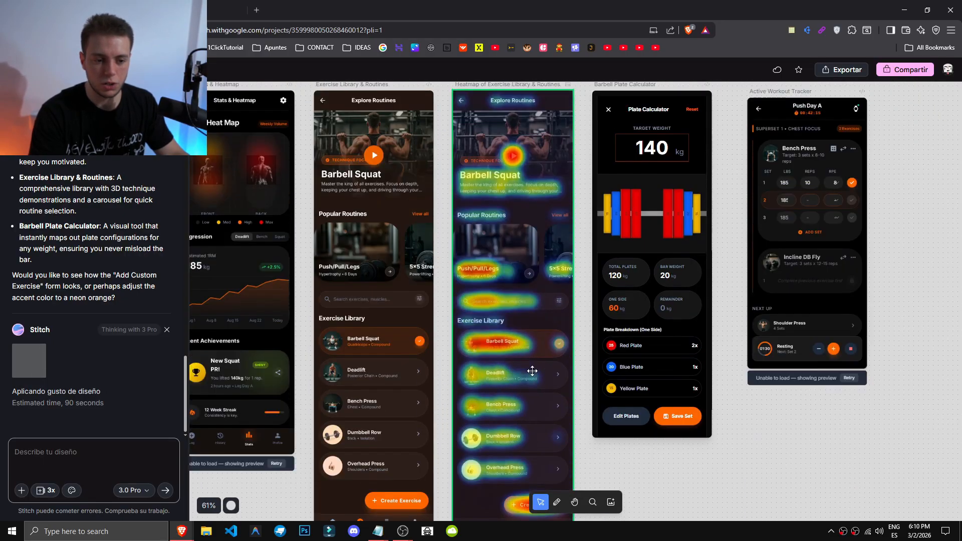
# Select the Barbell Plate Calculator screen on the canvas.
pyautogui.click(735, 210)
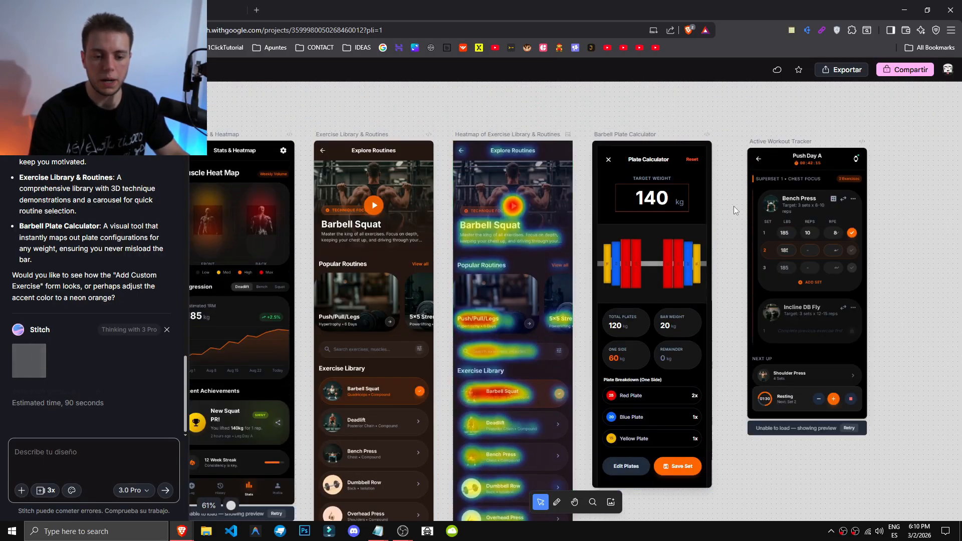
pyautogui.hscroll(3, 652, 226)
pyautogui.click(541, 231)
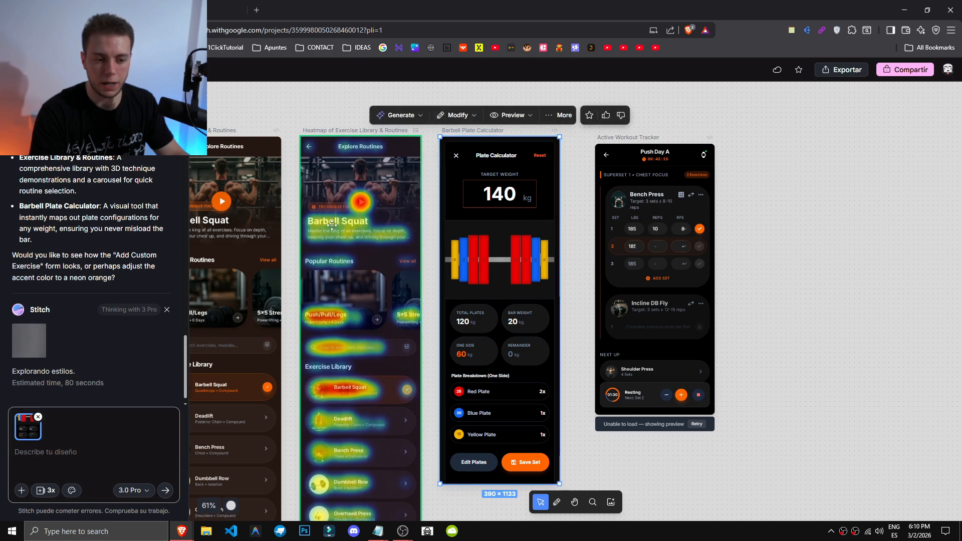
# Delete the heatmap of Exercise Library & Routines and move the Barbell Plate Calculator screen next to the Exercise Library & Routines screen.
pyautogui.click(332, 226)
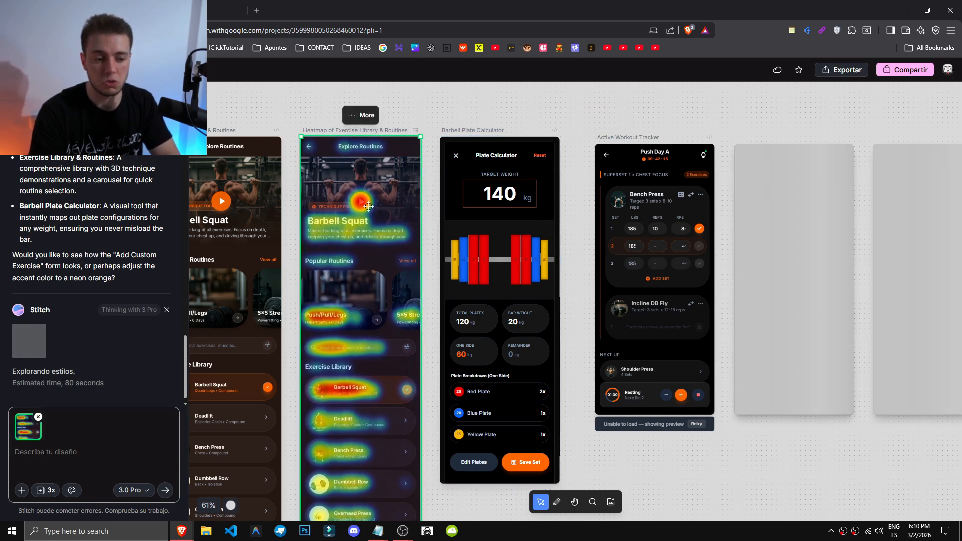
pyautogui.press('Delete')
pyautogui.hscroll(-5, 401, 123)
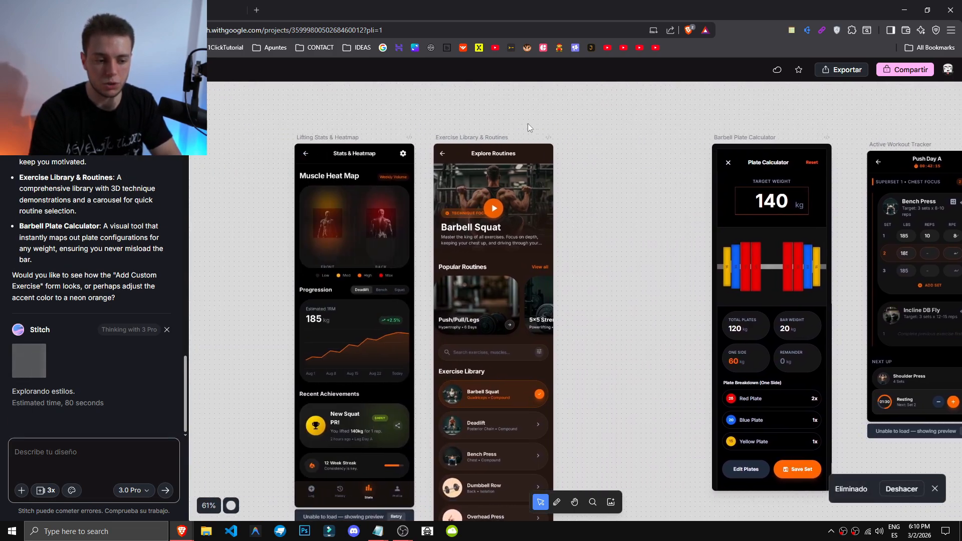
pyautogui.hscroll(4, 528, 125)
pyautogui.moveTo(601, 227); pyautogui.dragTo(466, 230)
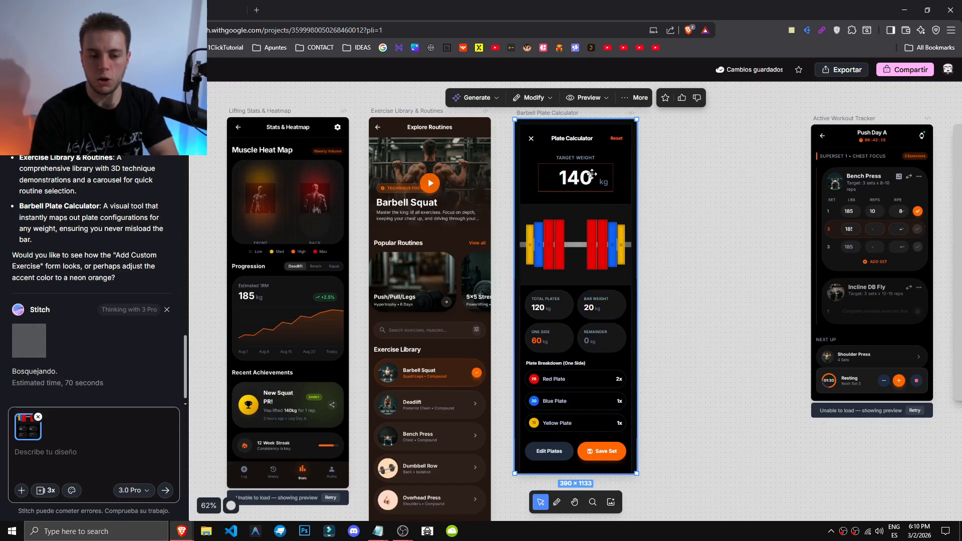
# Generate a predictive heatmap of the Barbell Plate Calculator screen.
pyautogui.click(534, 97)
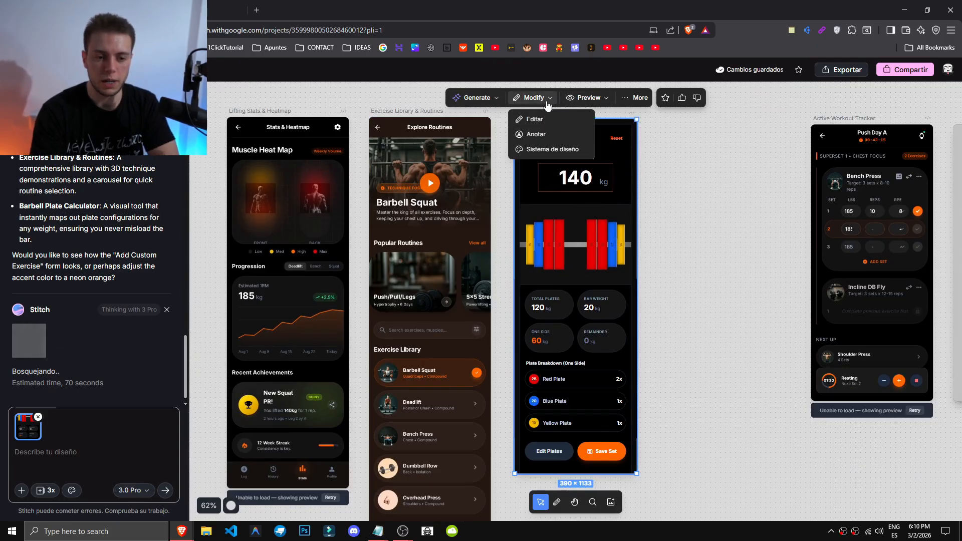
pyautogui.click(477, 98)
pyautogui.click(563, 219)
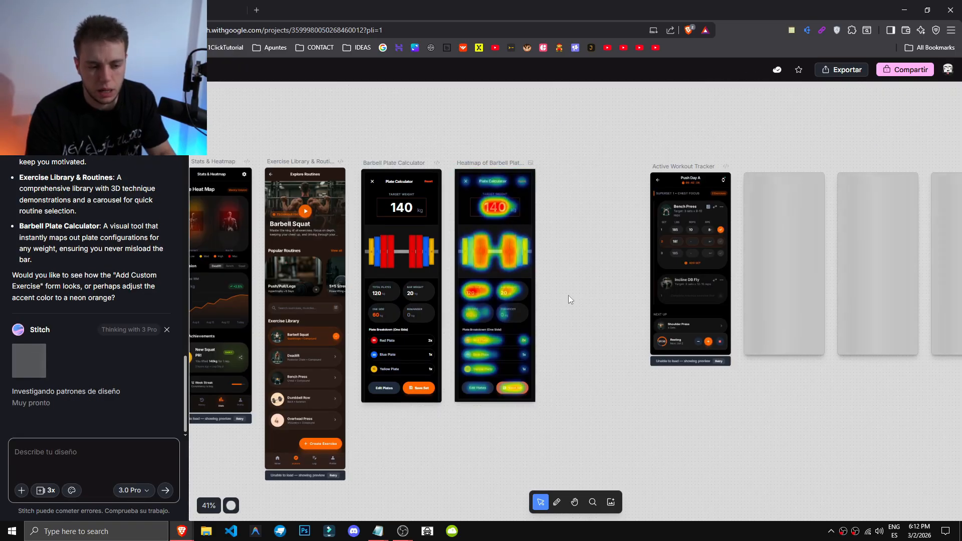
# Examine the attention areas in the Barbell Plate Calculator heatmap, comparing its target weight, plates and buttons with the original design.
pyautogui.scroll(-2, 579, 314)
pyautogui.scroll(1, 574, 255)
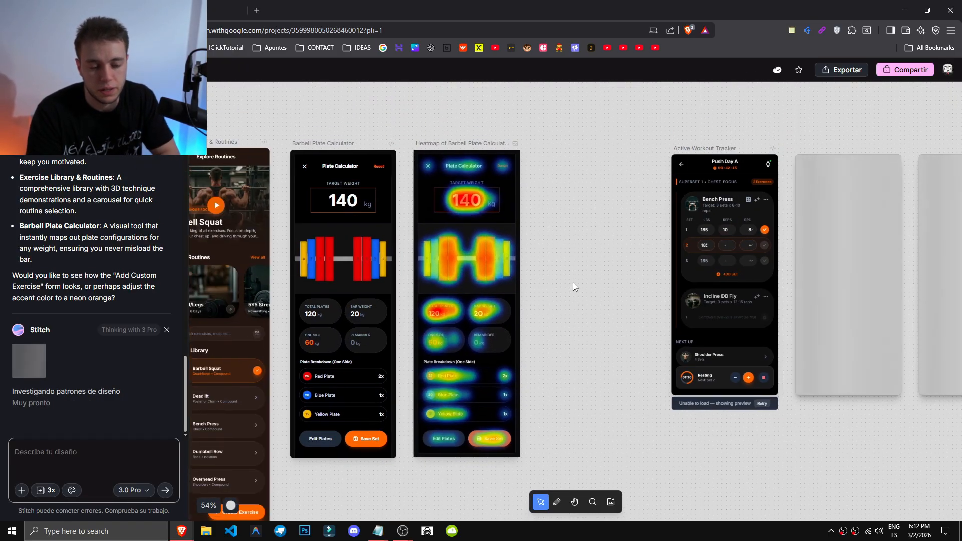
pyautogui.click(467, 201)
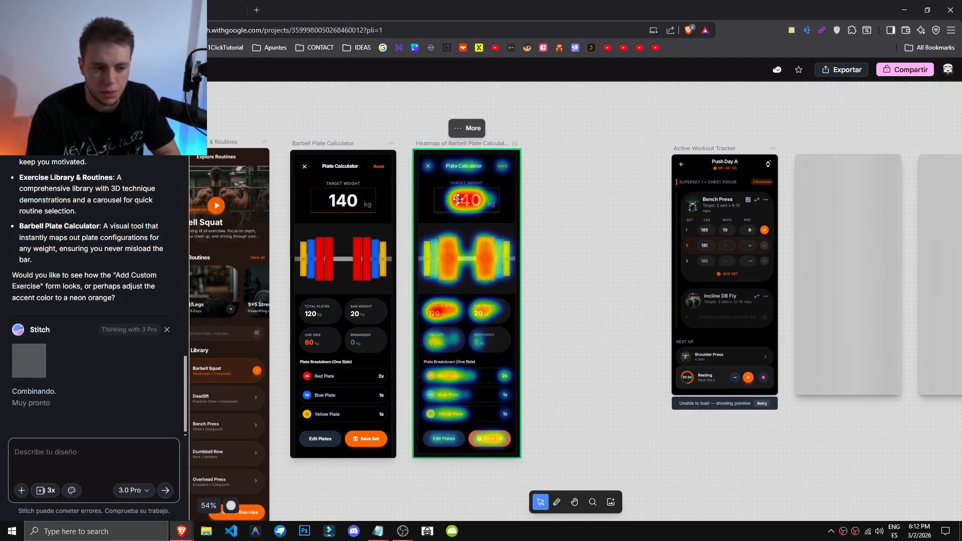
pyautogui.click(554, 183)
pyautogui.click(467, 166)
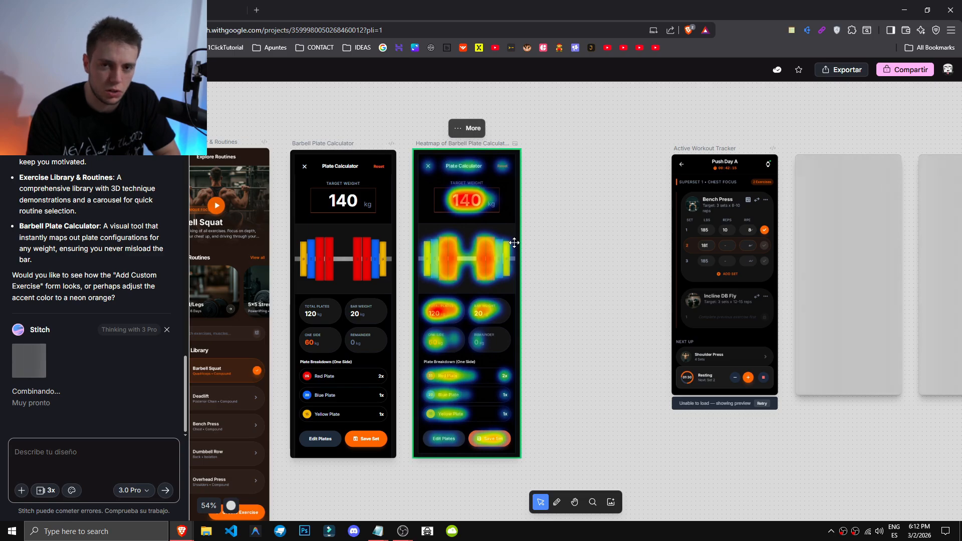
pyautogui.moveTo(546, 258); pyautogui.dragTo(596, 252)
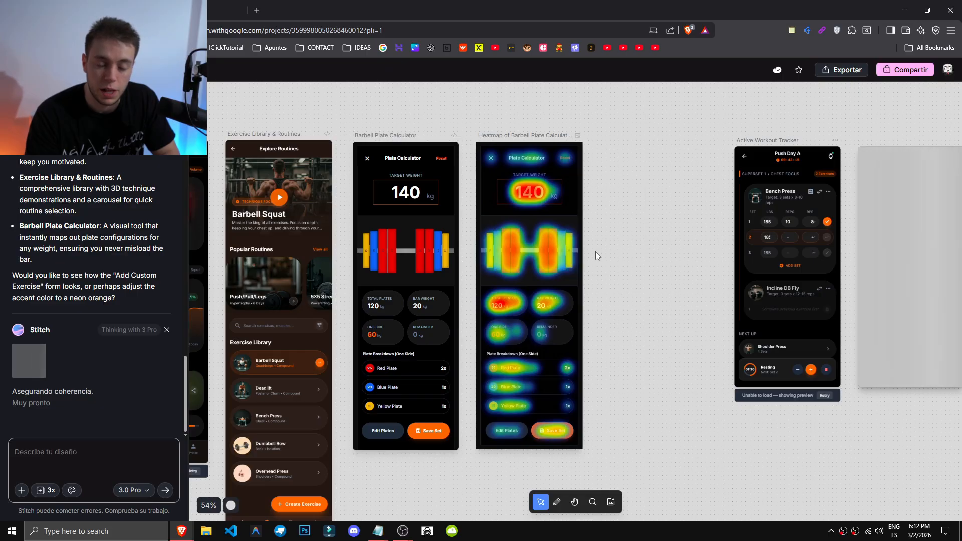
pyautogui.click(511, 237)
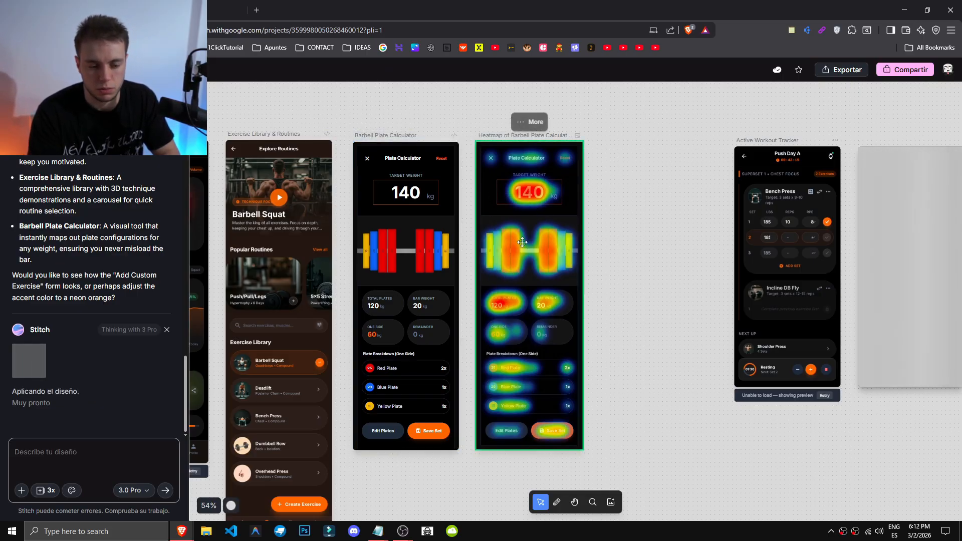
pyautogui.click(666, 242)
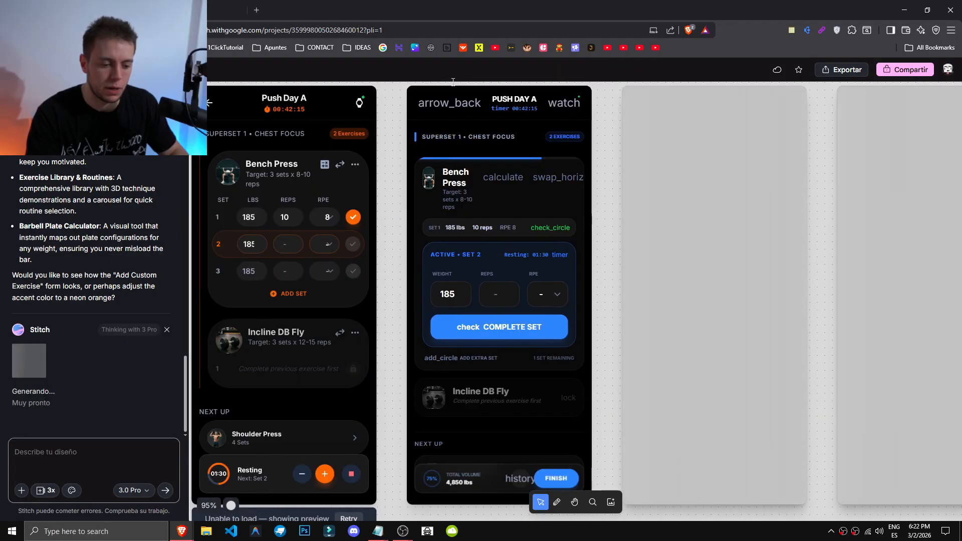
# Compare the generated green and blue variations of the Active Workout Tracker with the original orange screen.
pyautogui.scroll(-1, 446, 140)
pyautogui.scroll(1, 431, 242)
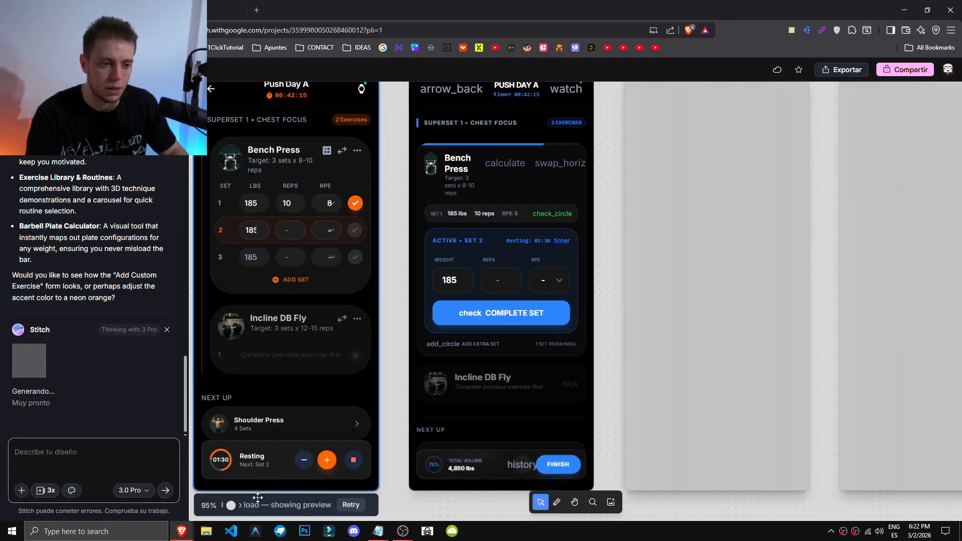
pyautogui.scroll(1, 417, 191)
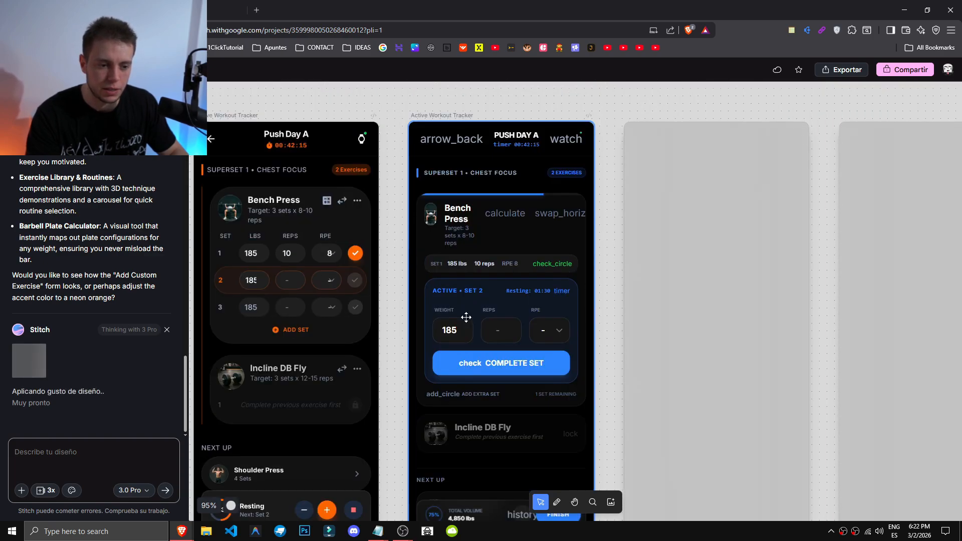
pyautogui.scroll(-2, 467, 318)
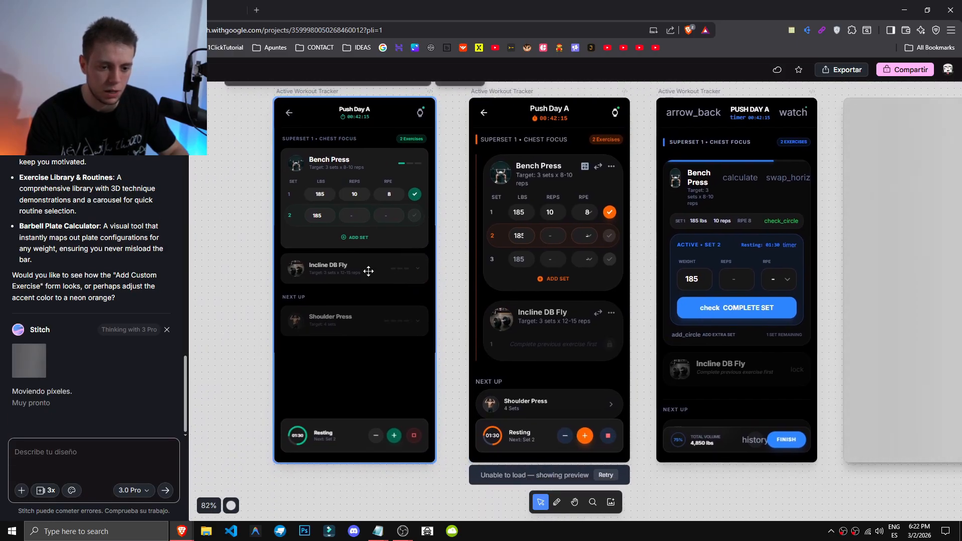
pyautogui.click(468, 424)
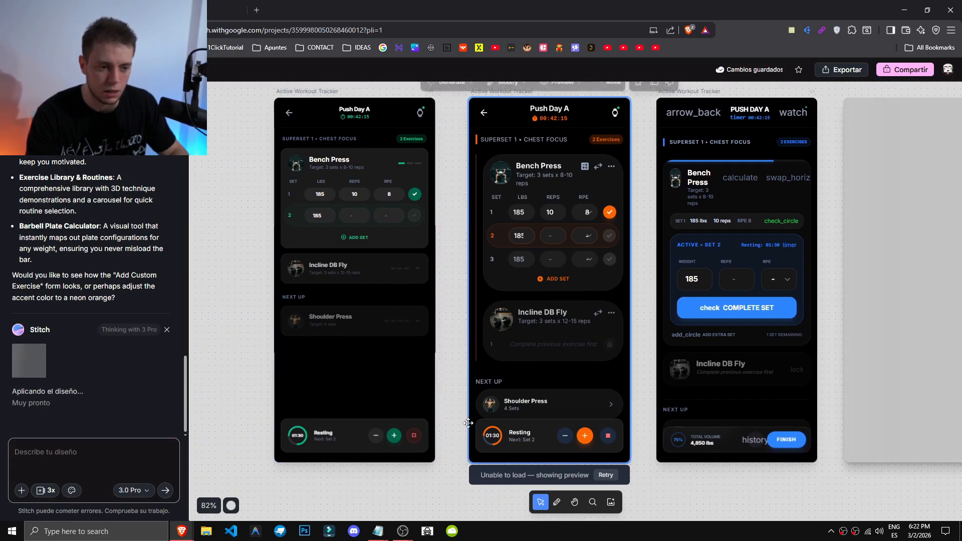
pyautogui.click(333, 195)
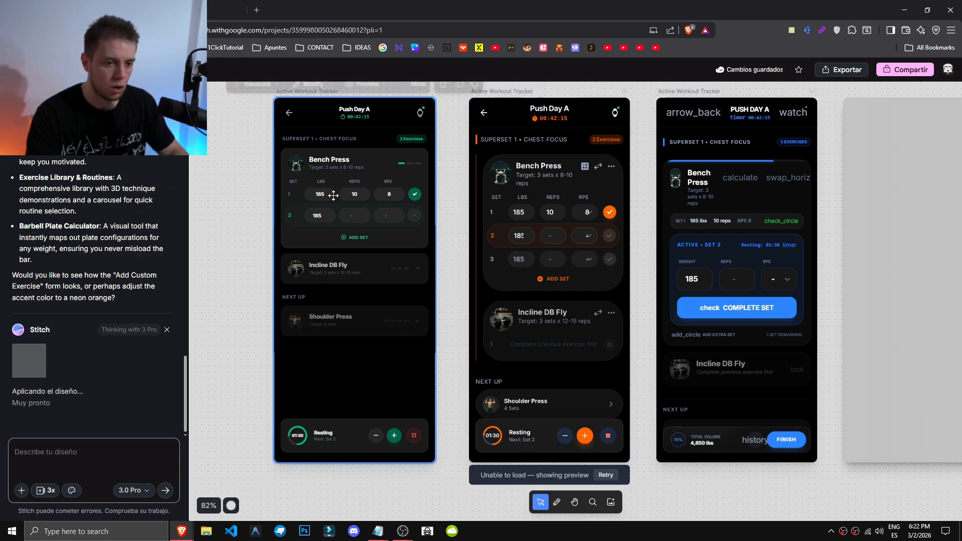
pyautogui.scroll(-5, 333, 195)
pyautogui.click(662, 276)
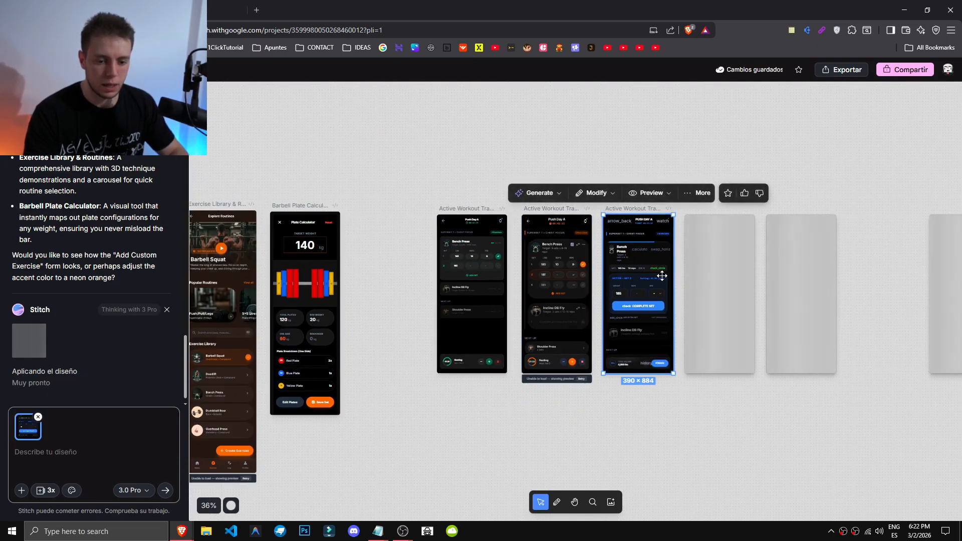
# Select the Barbell Plate Calculator screen and open its additional code, Figma, export and download options.
pyautogui.click(314, 281)
pyautogui.scroll(2, 314, 280)
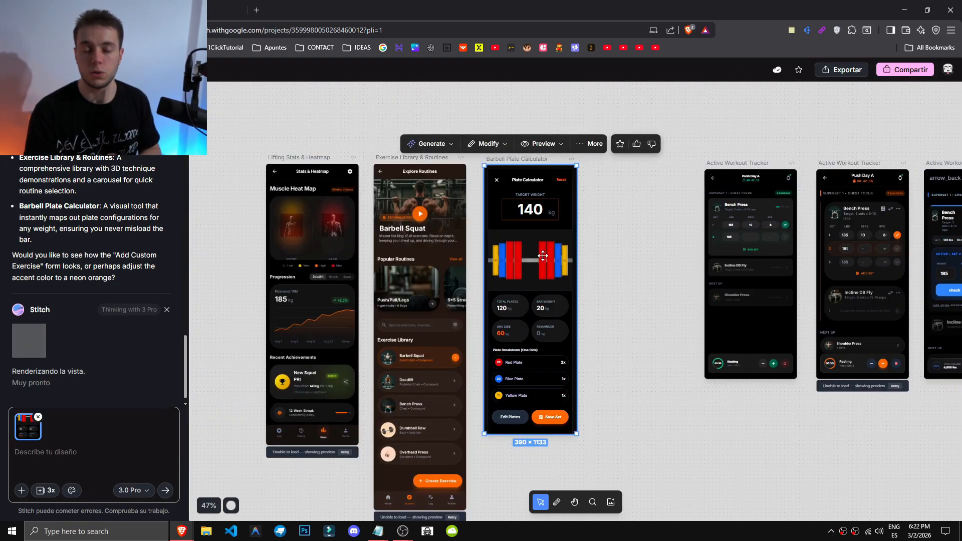
pyautogui.click(595, 144)
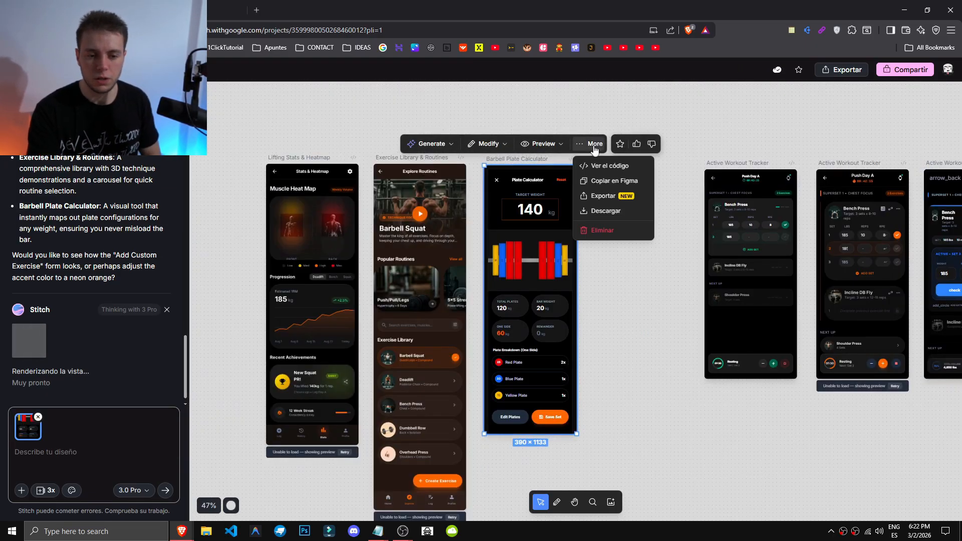